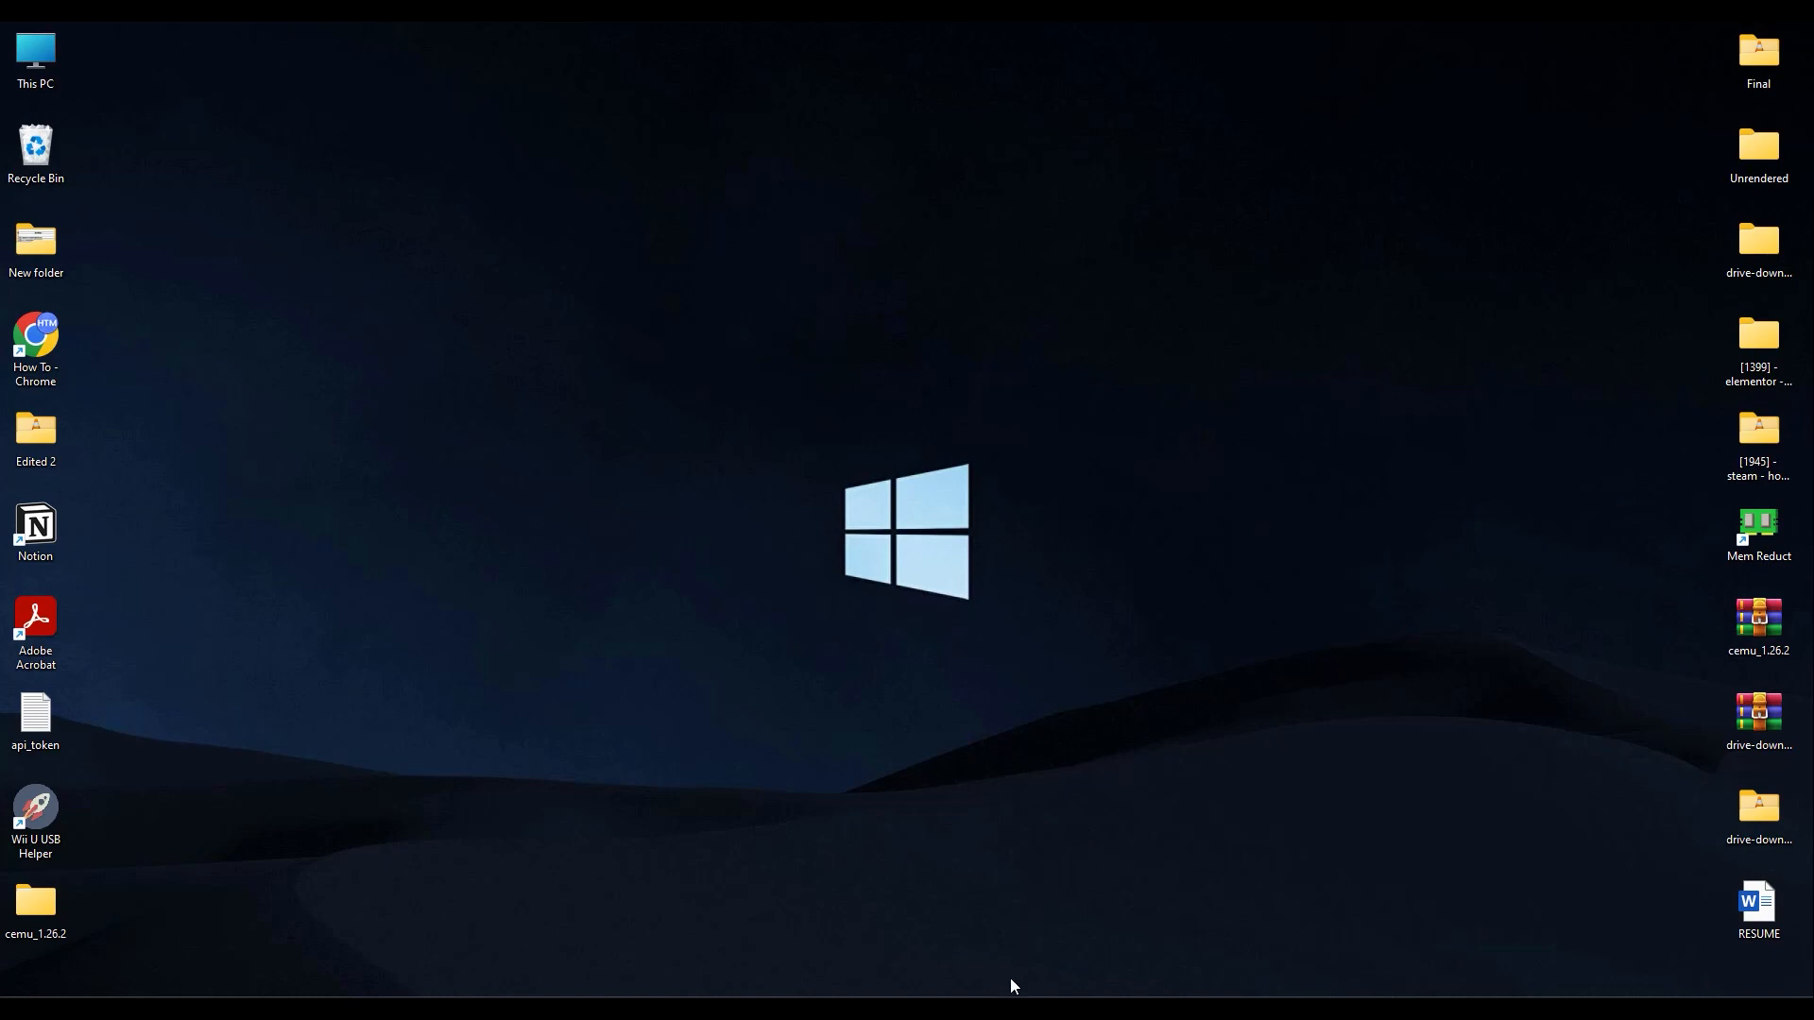
Bring Chrome back up and navigate from the Me menu to your own profile page
left_click(1011, 1009)
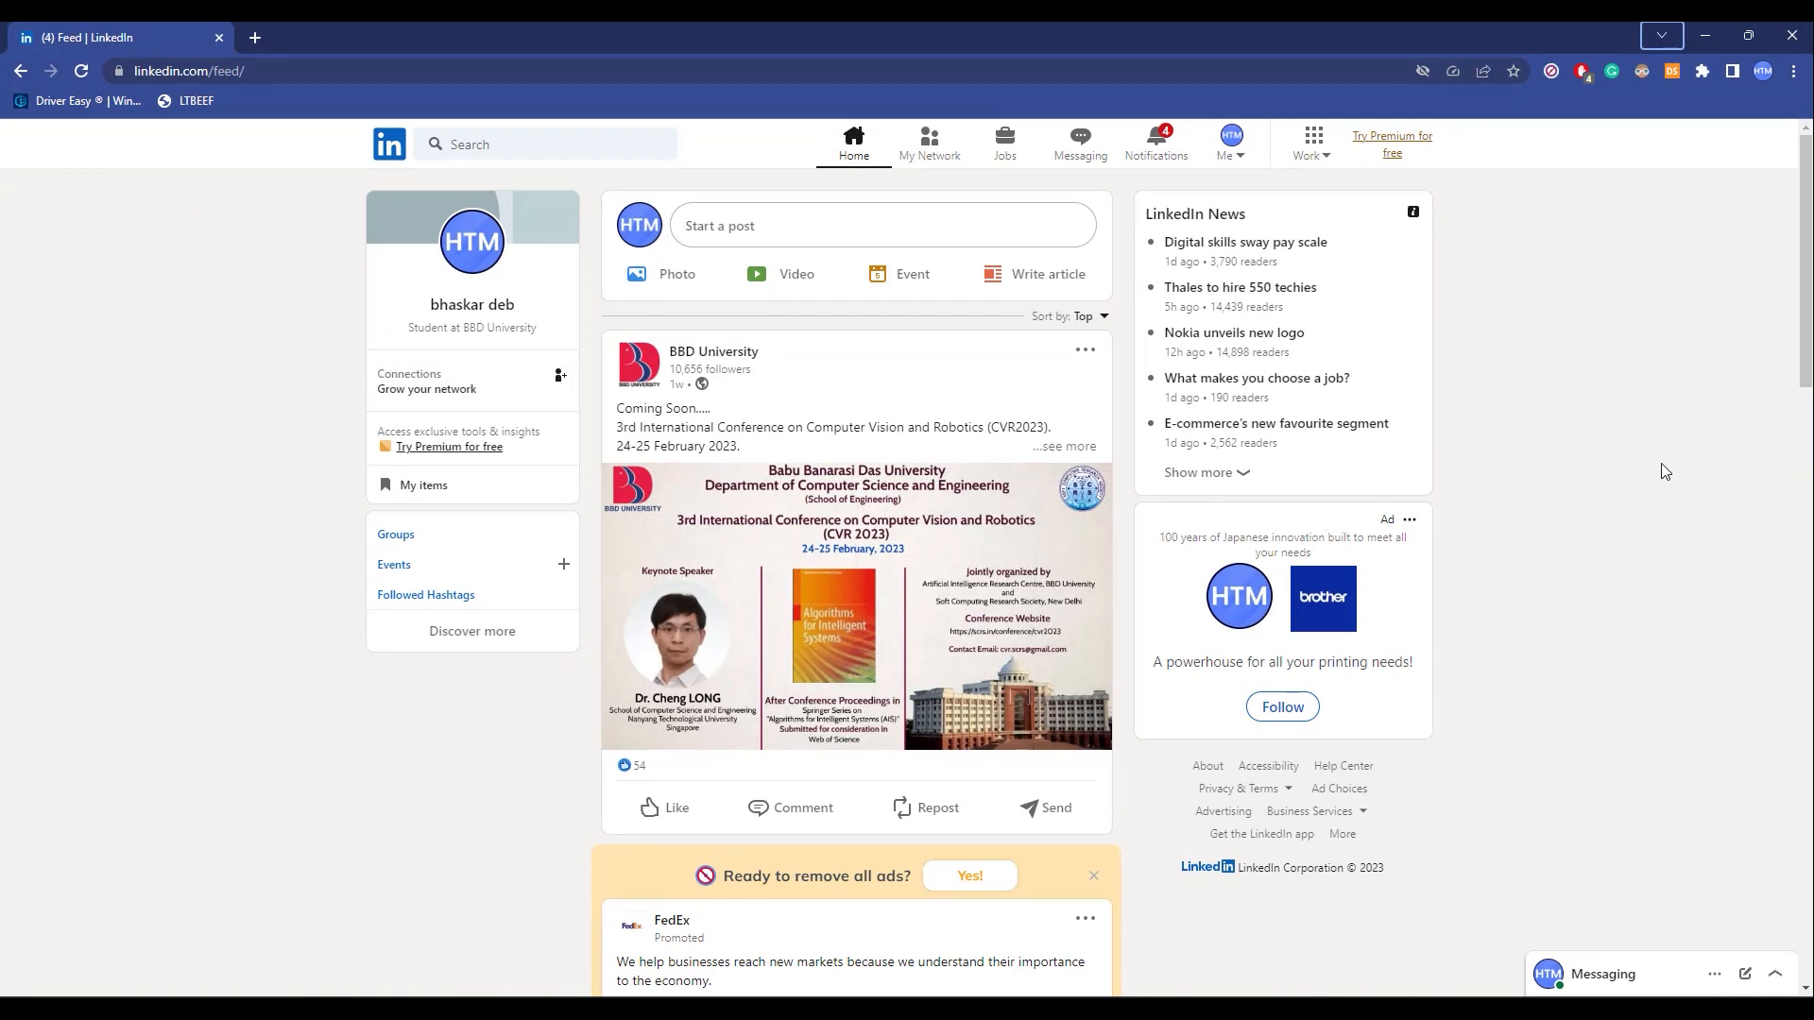
left_click(1234, 148)
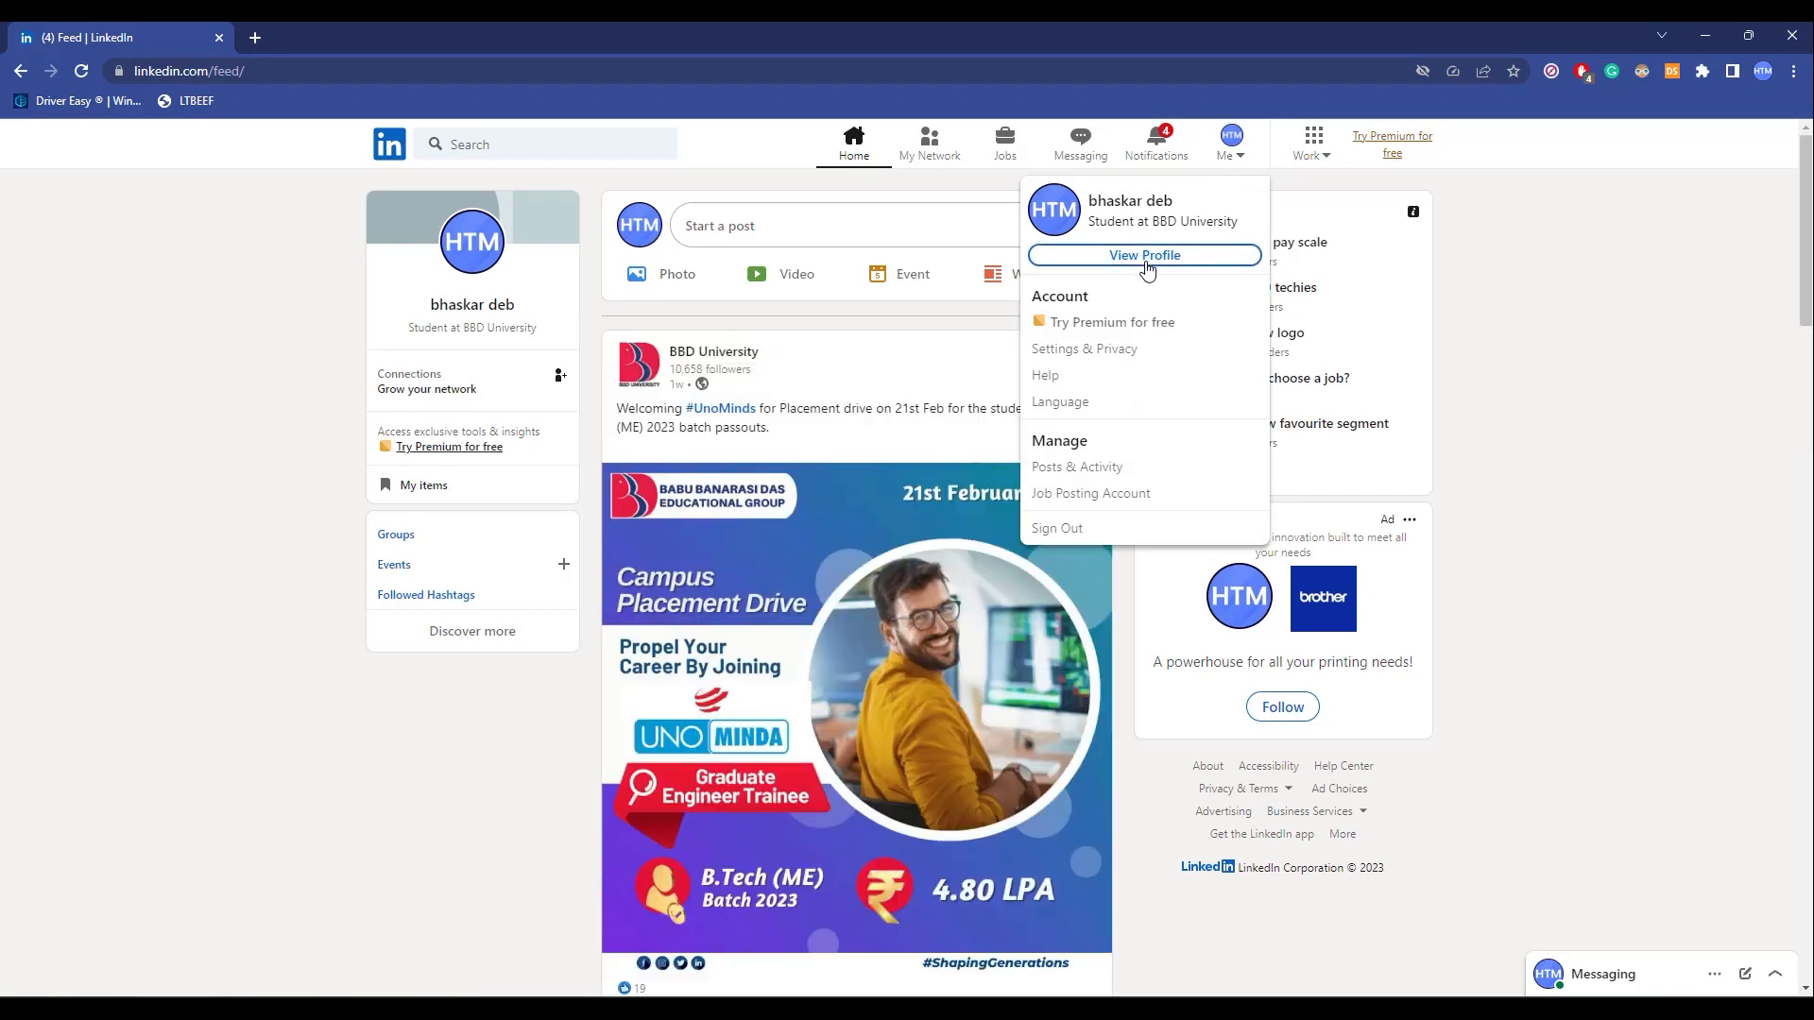
left_click(1143, 255)
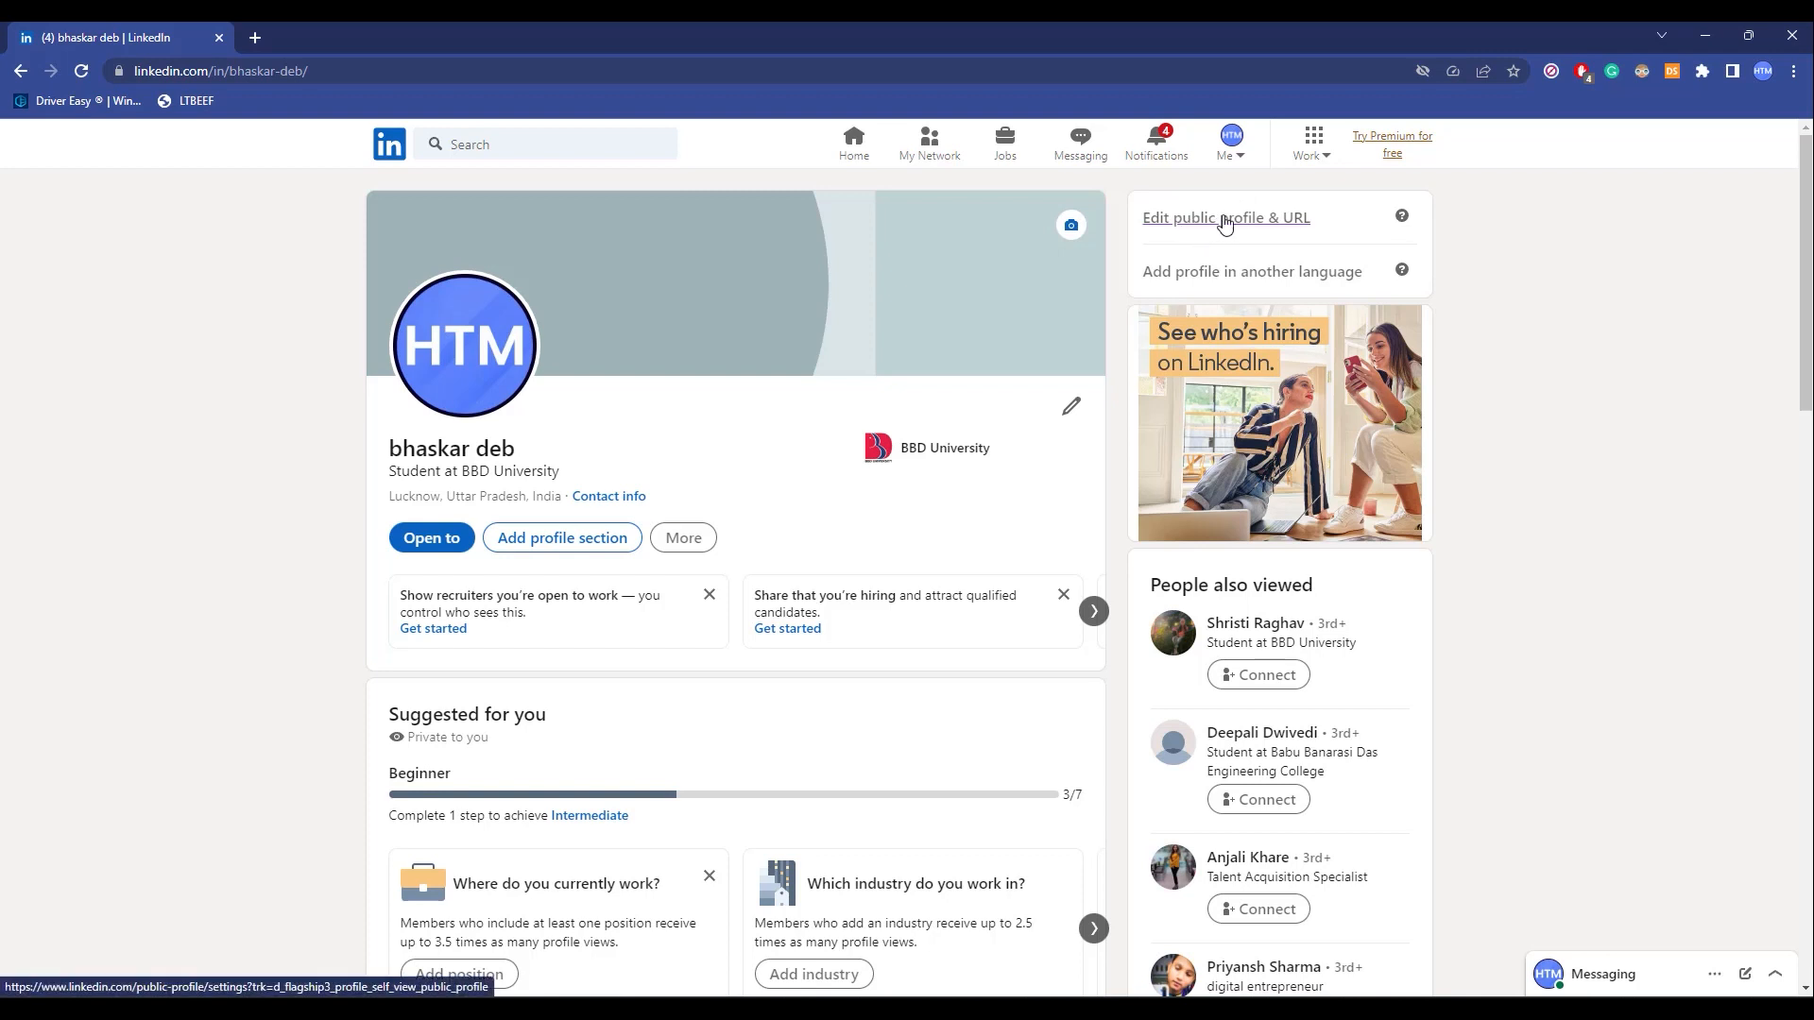
Open 'Edit public profile & URL' to reach the public profile settings page
left_click(1225, 219)
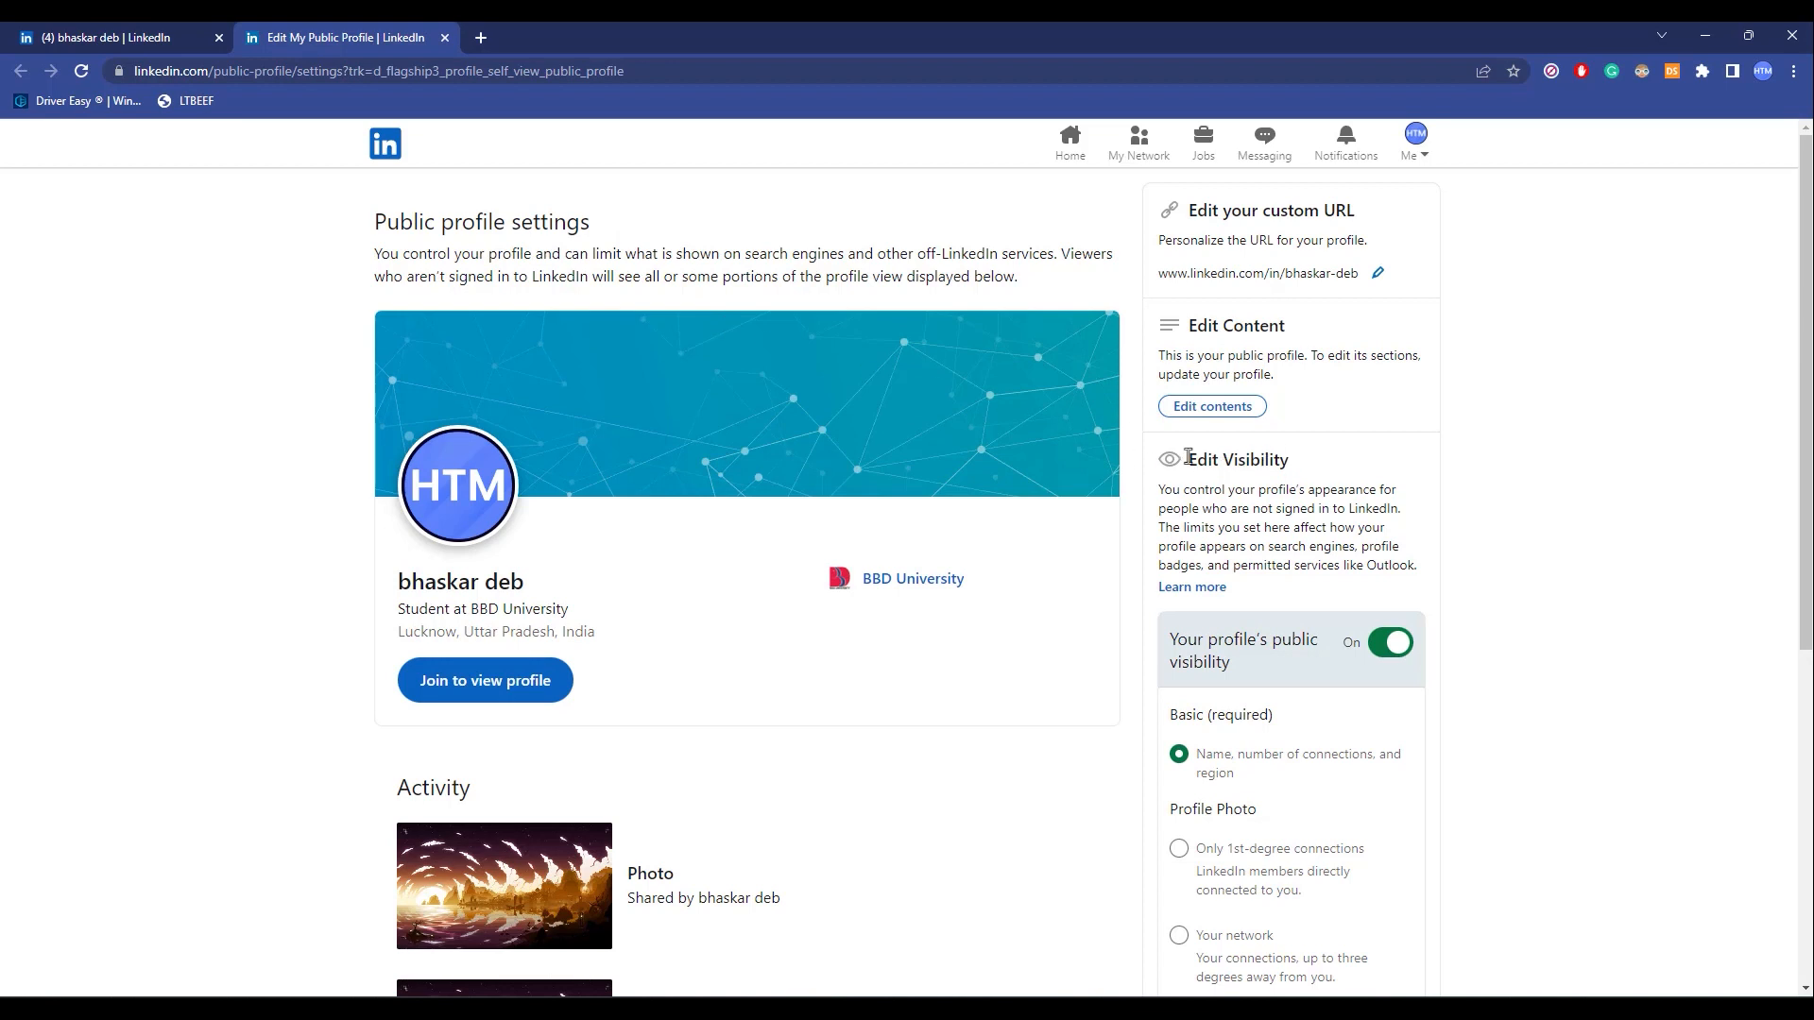
scroll(1187, 456, "down", 2)
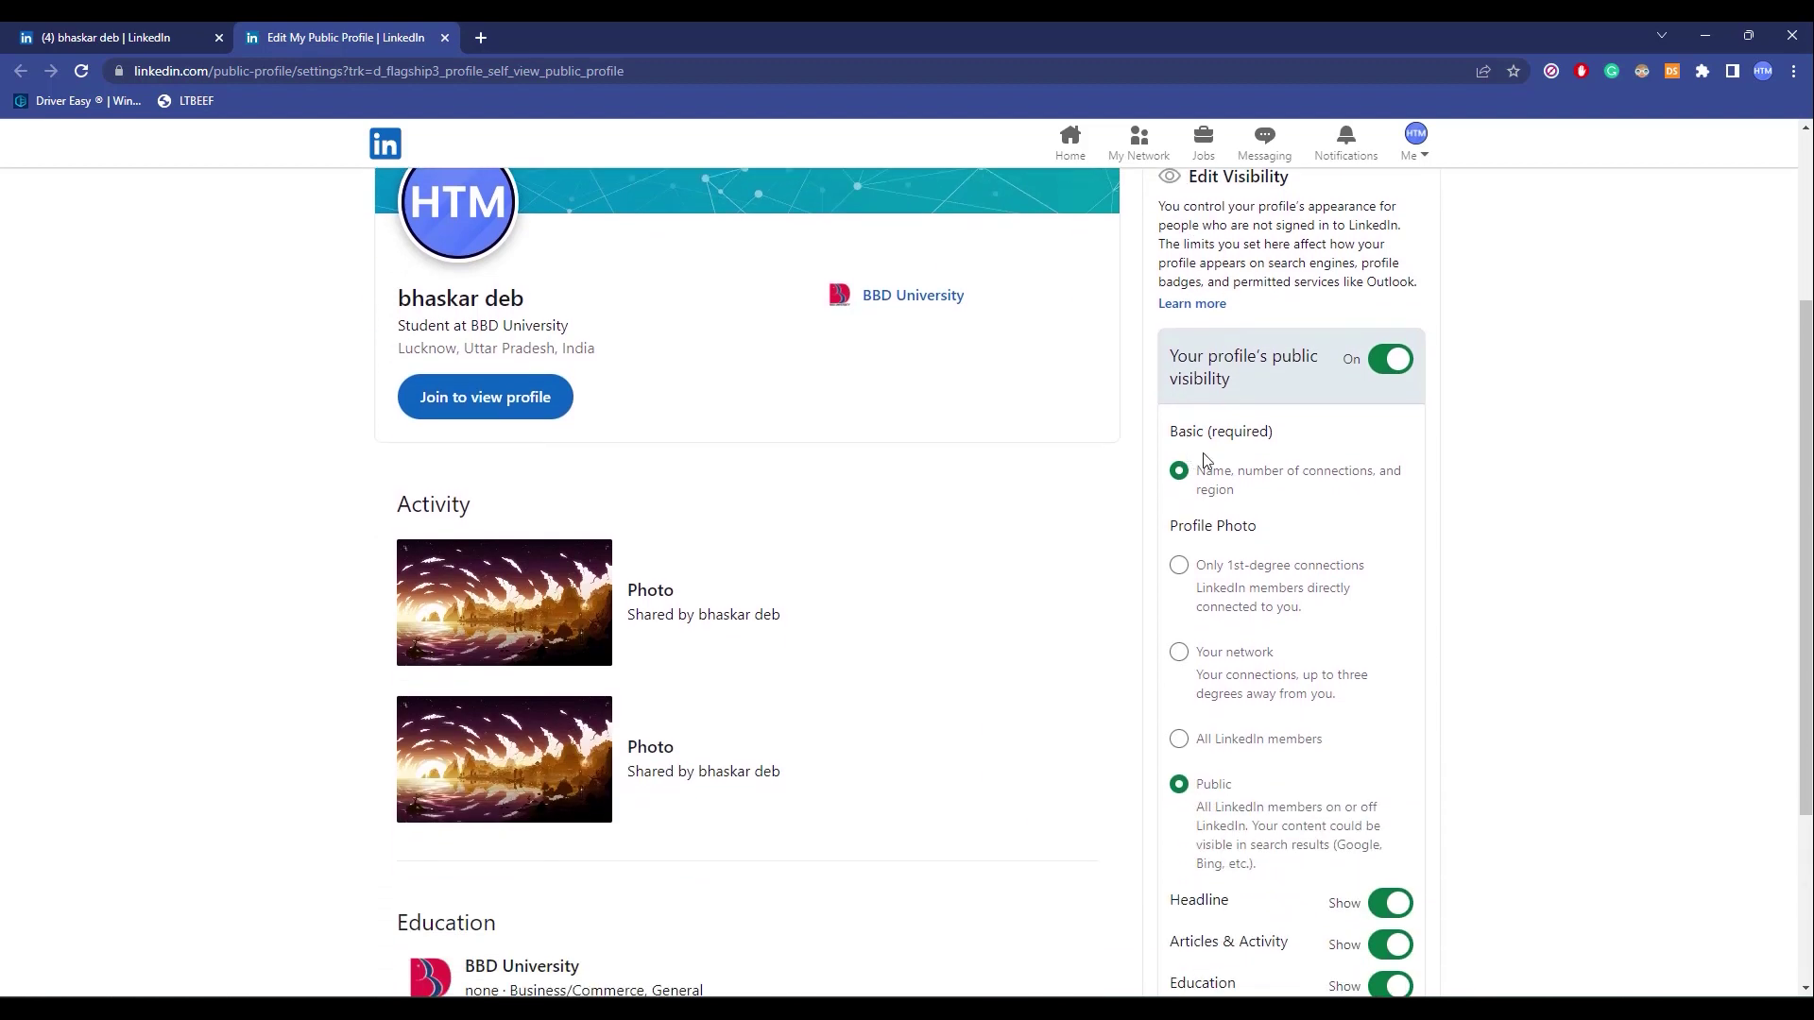
Switch the profile's public visibility Off, then back On, keeping the photo visible to all members
left_click(1388, 361)
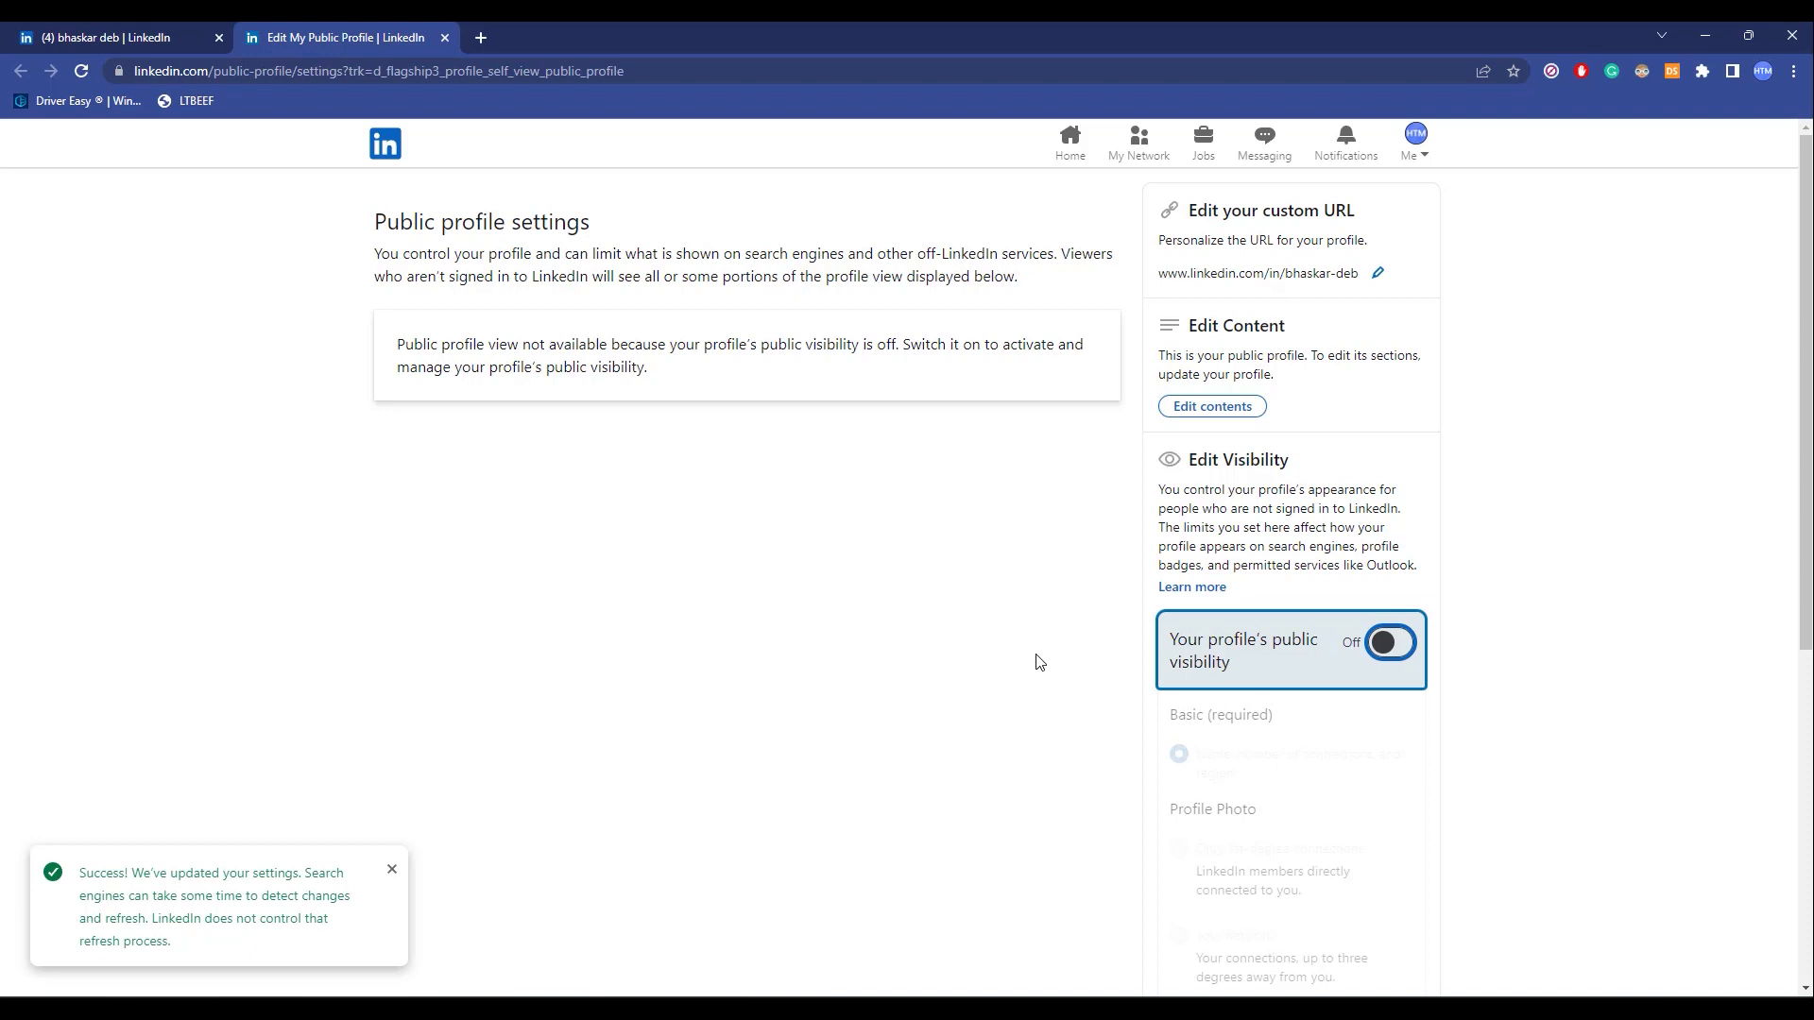
left_click(1388, 642)
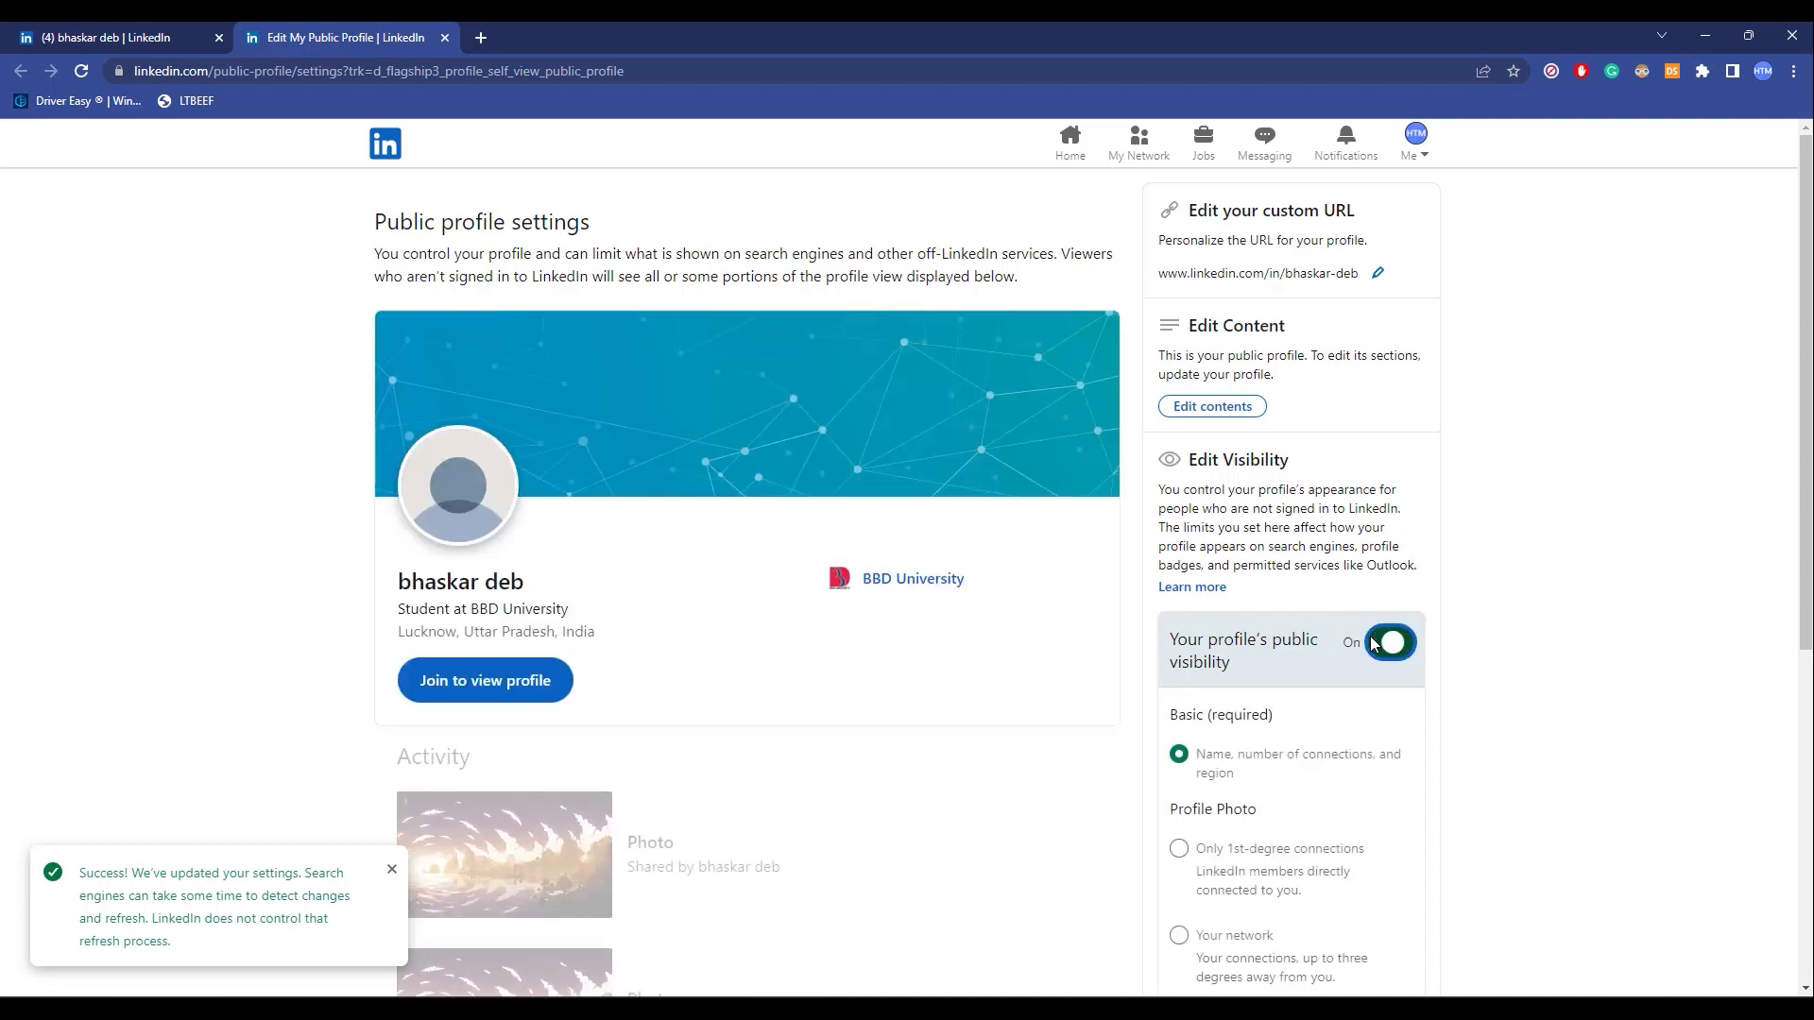
scroll(1387, 645, "down", 3)
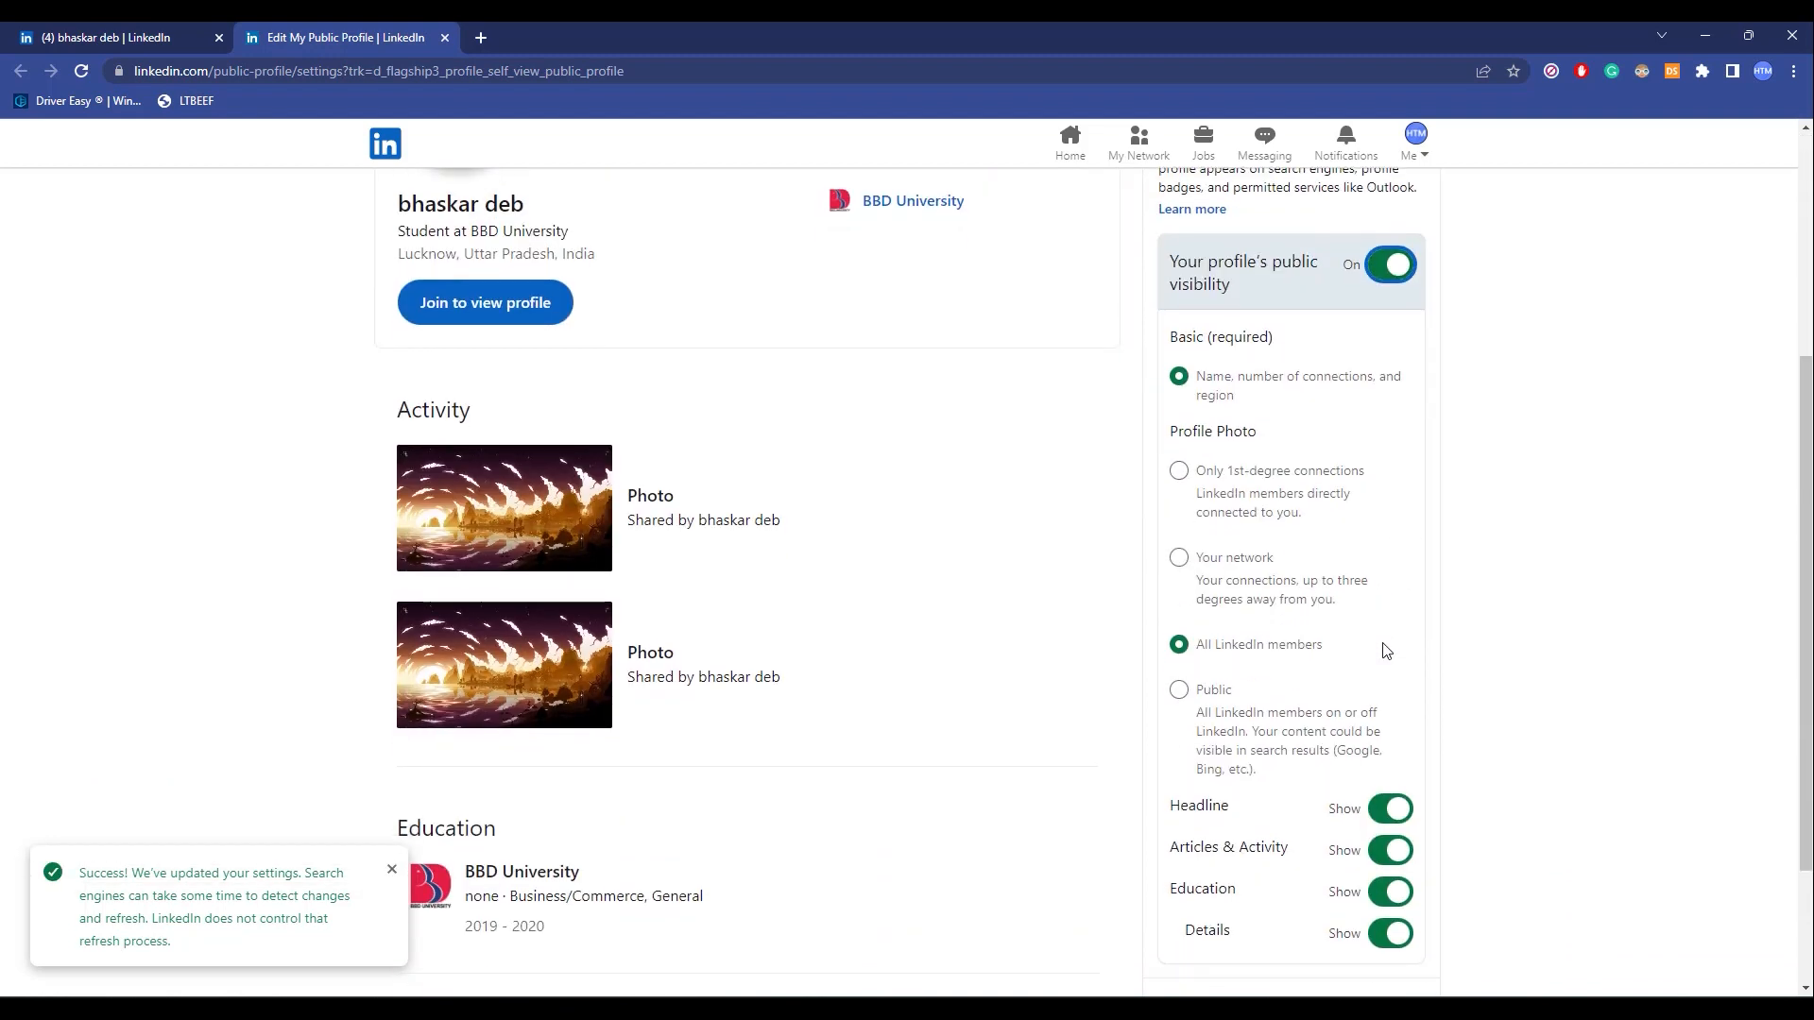
scroll(1386, 651, "down", 3)
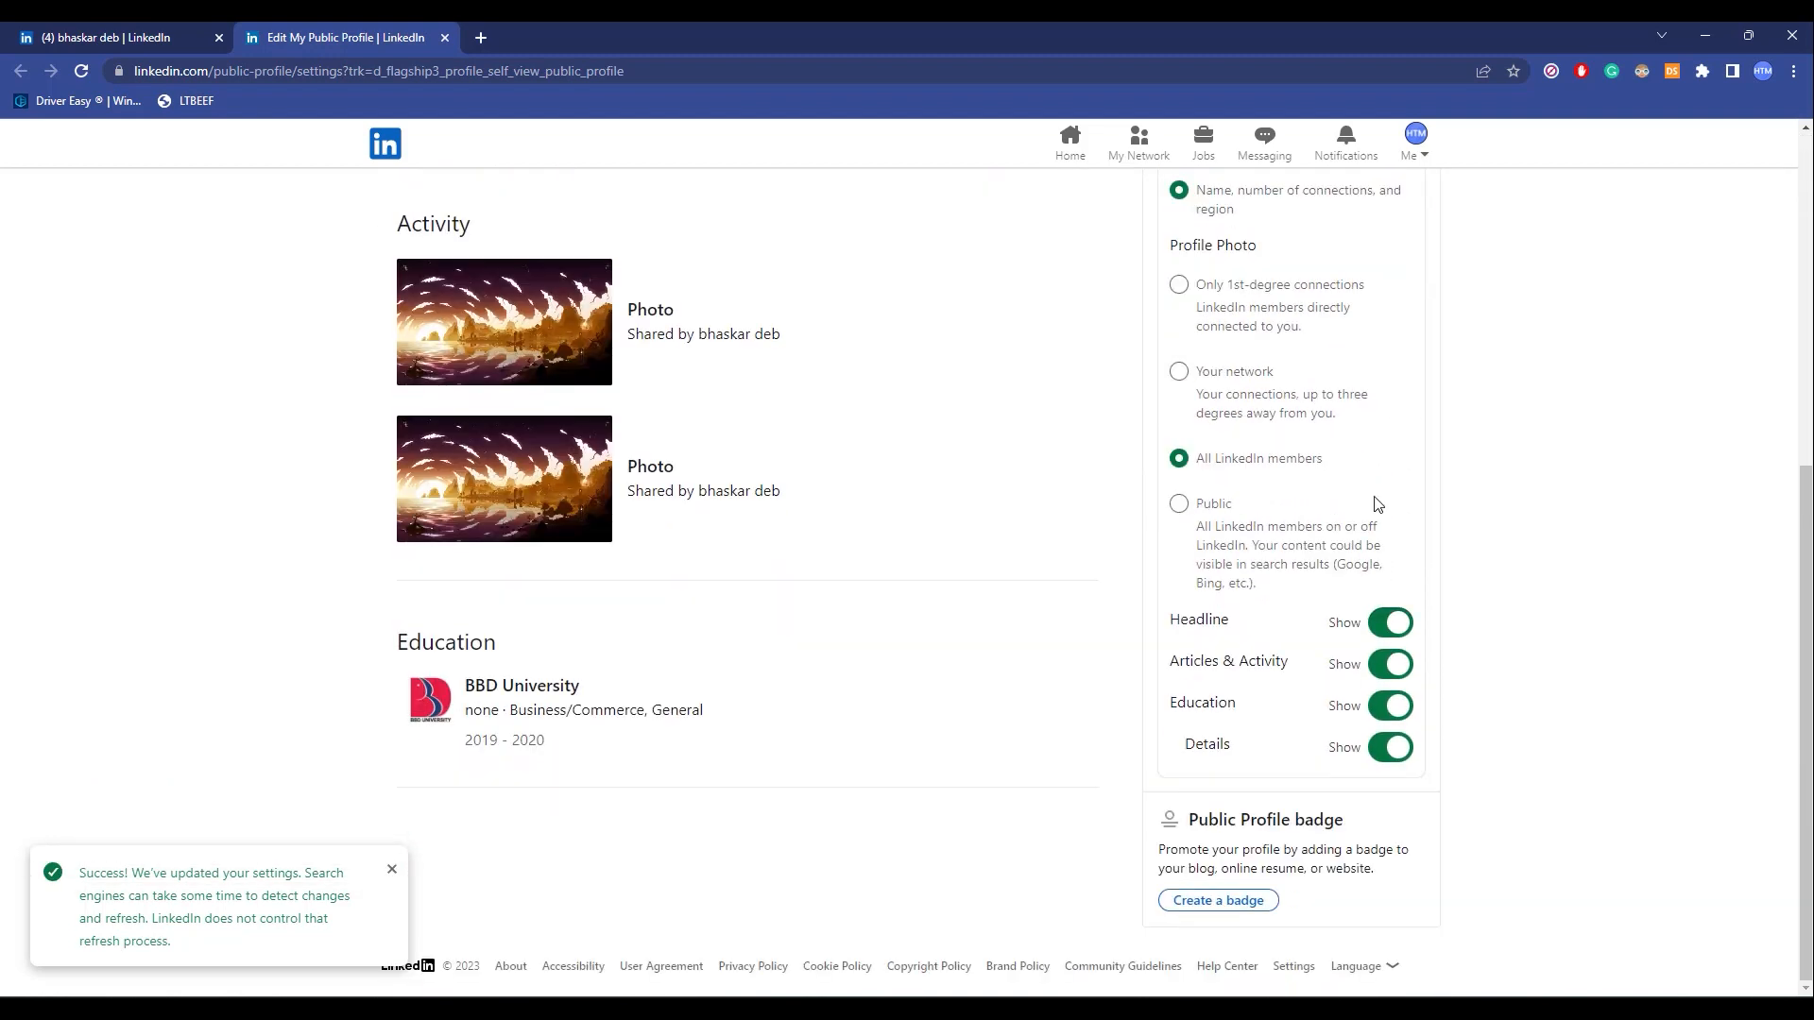
scroll(1375, 496, "up", 2)
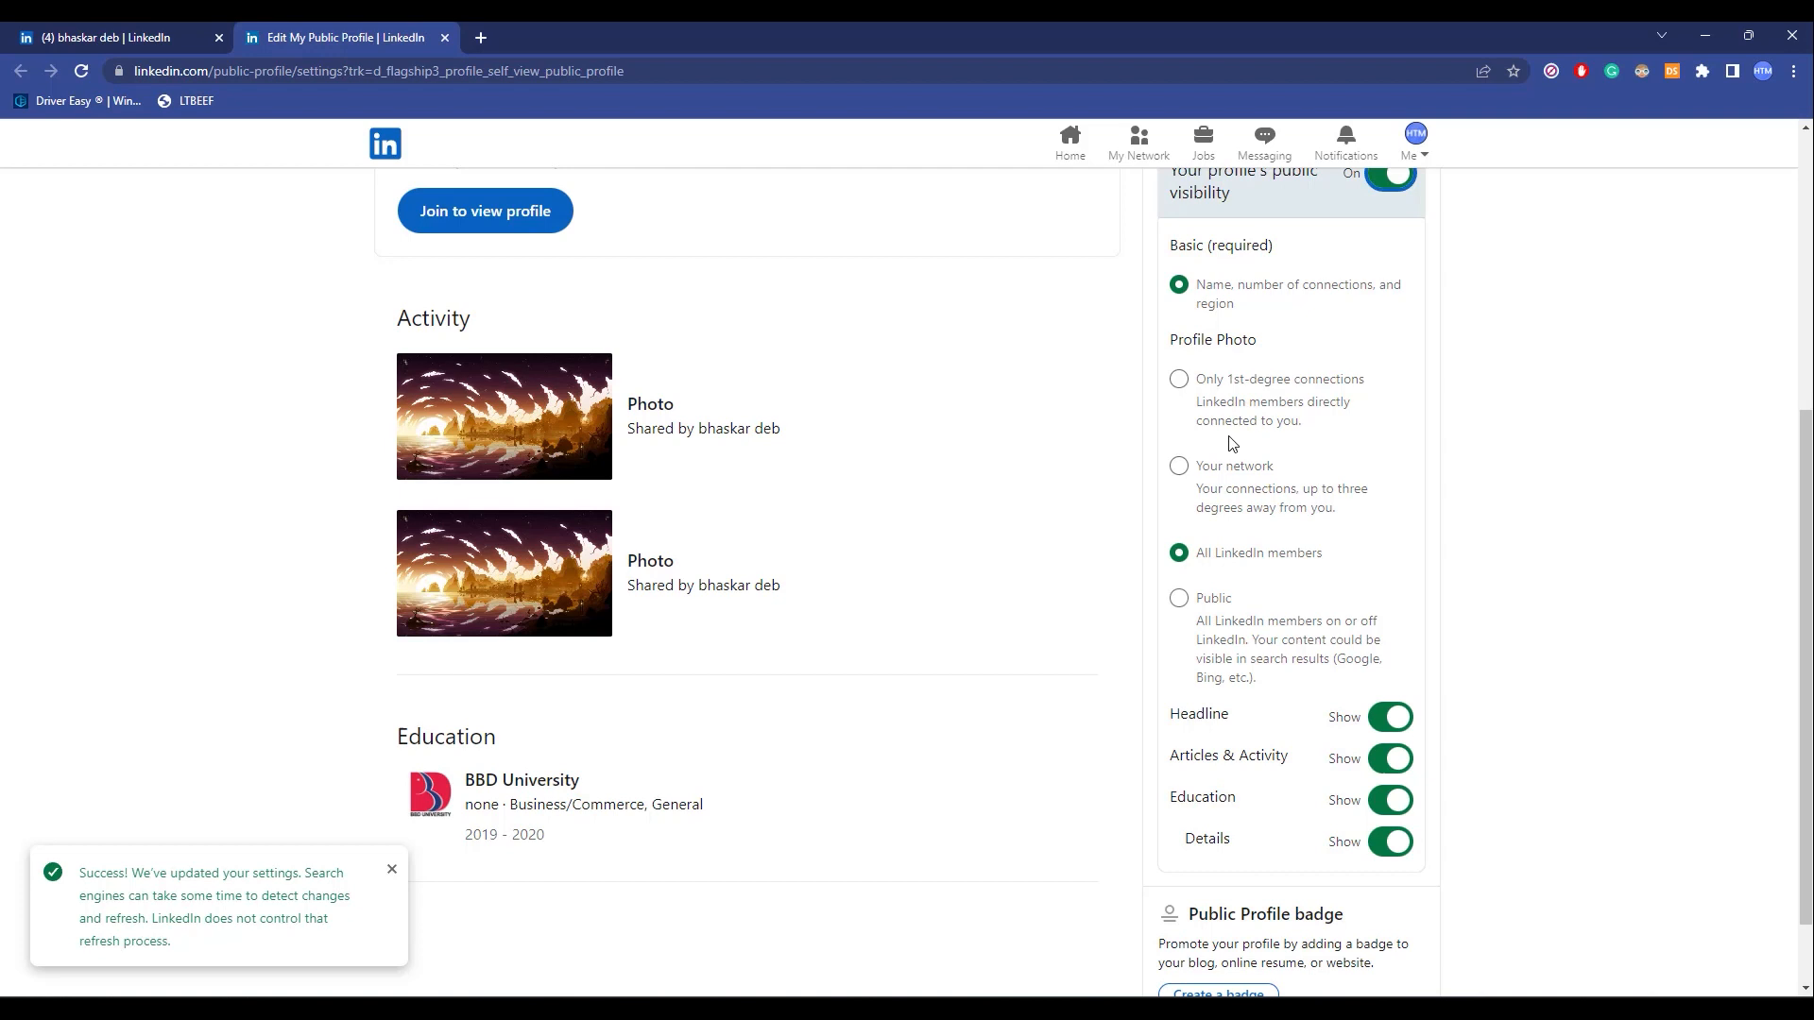
left_click(1177, 381)
left_click_drag(1197, 379, 1321, 424)
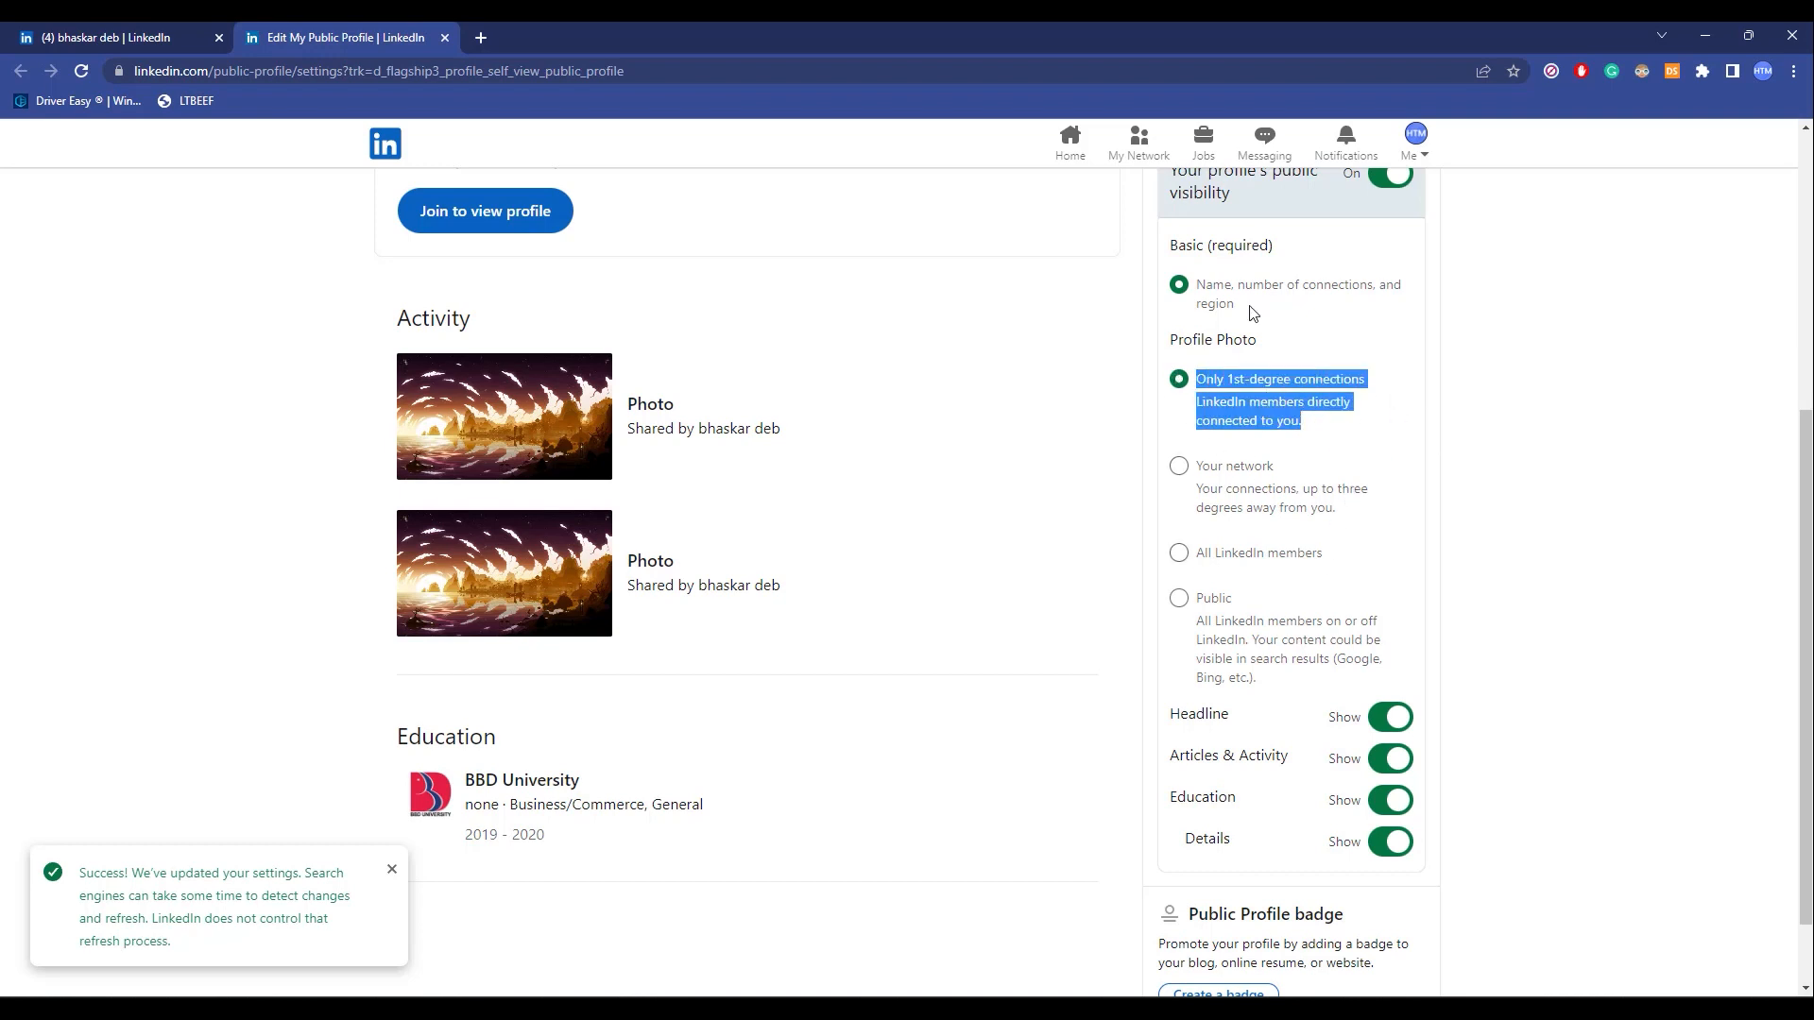
left_click_drag(1198, 465, 1324, 556)
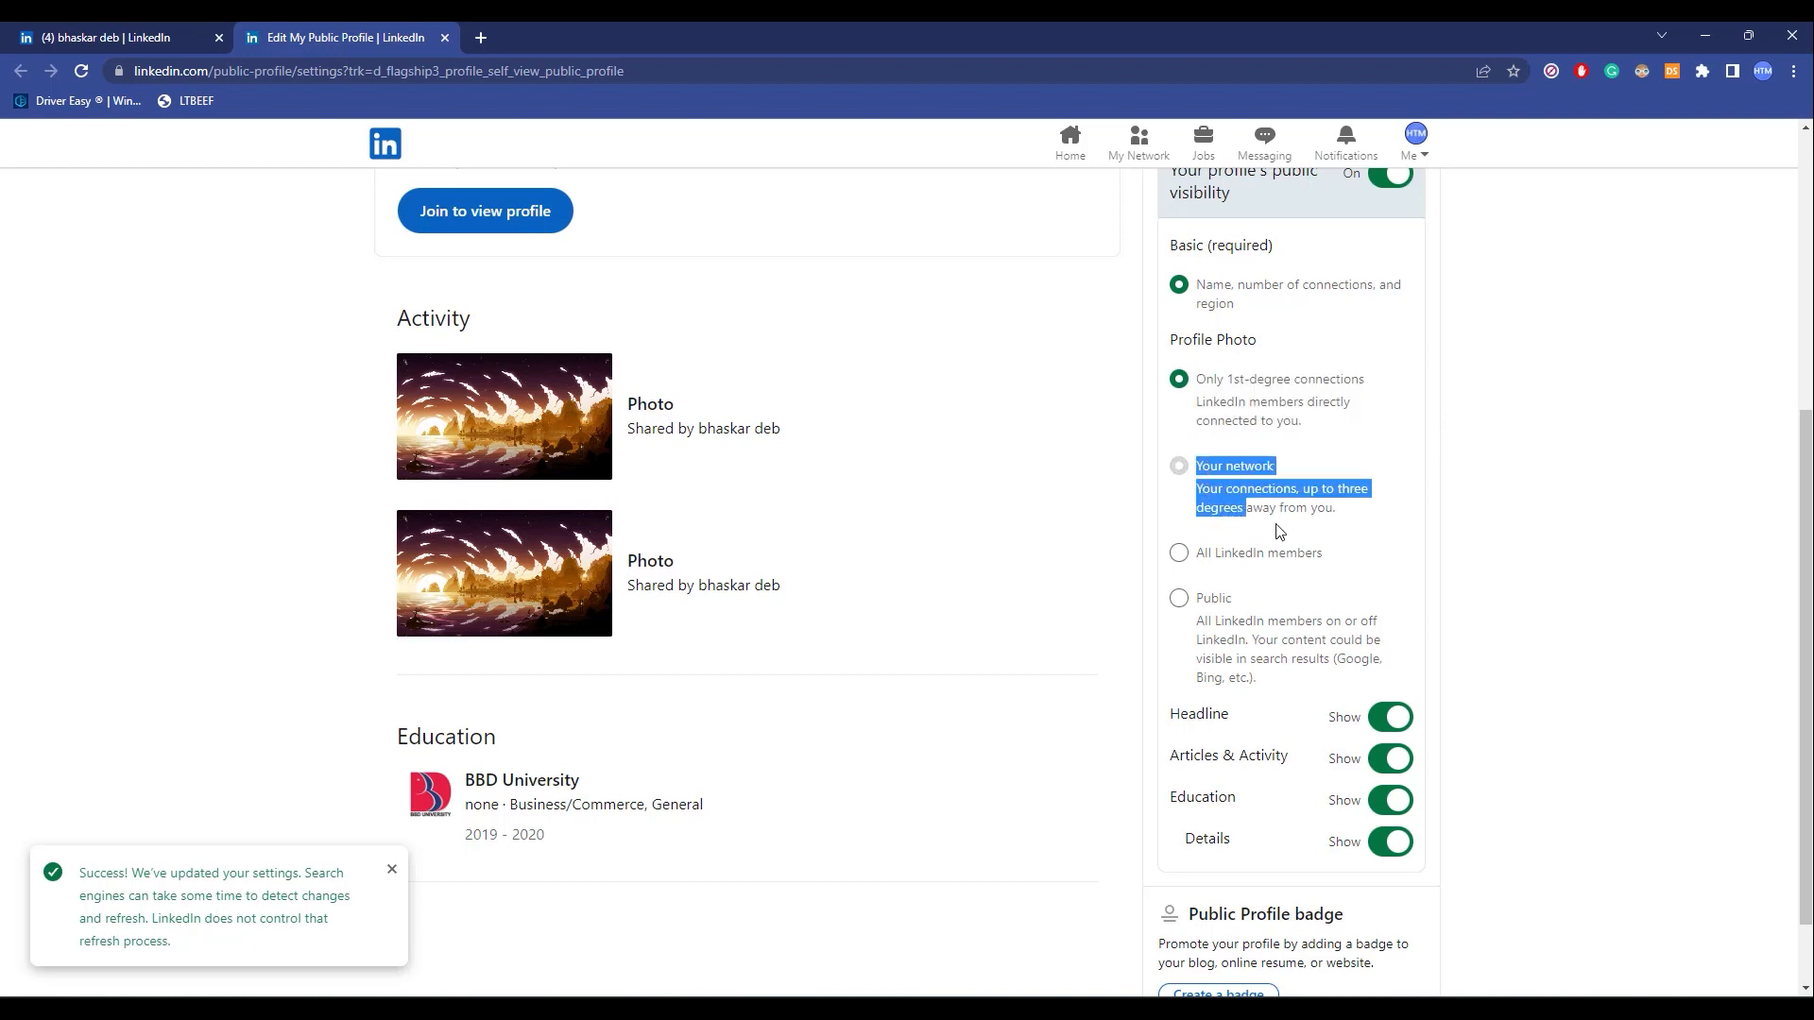
scroll(1317, 524, "up", 5)
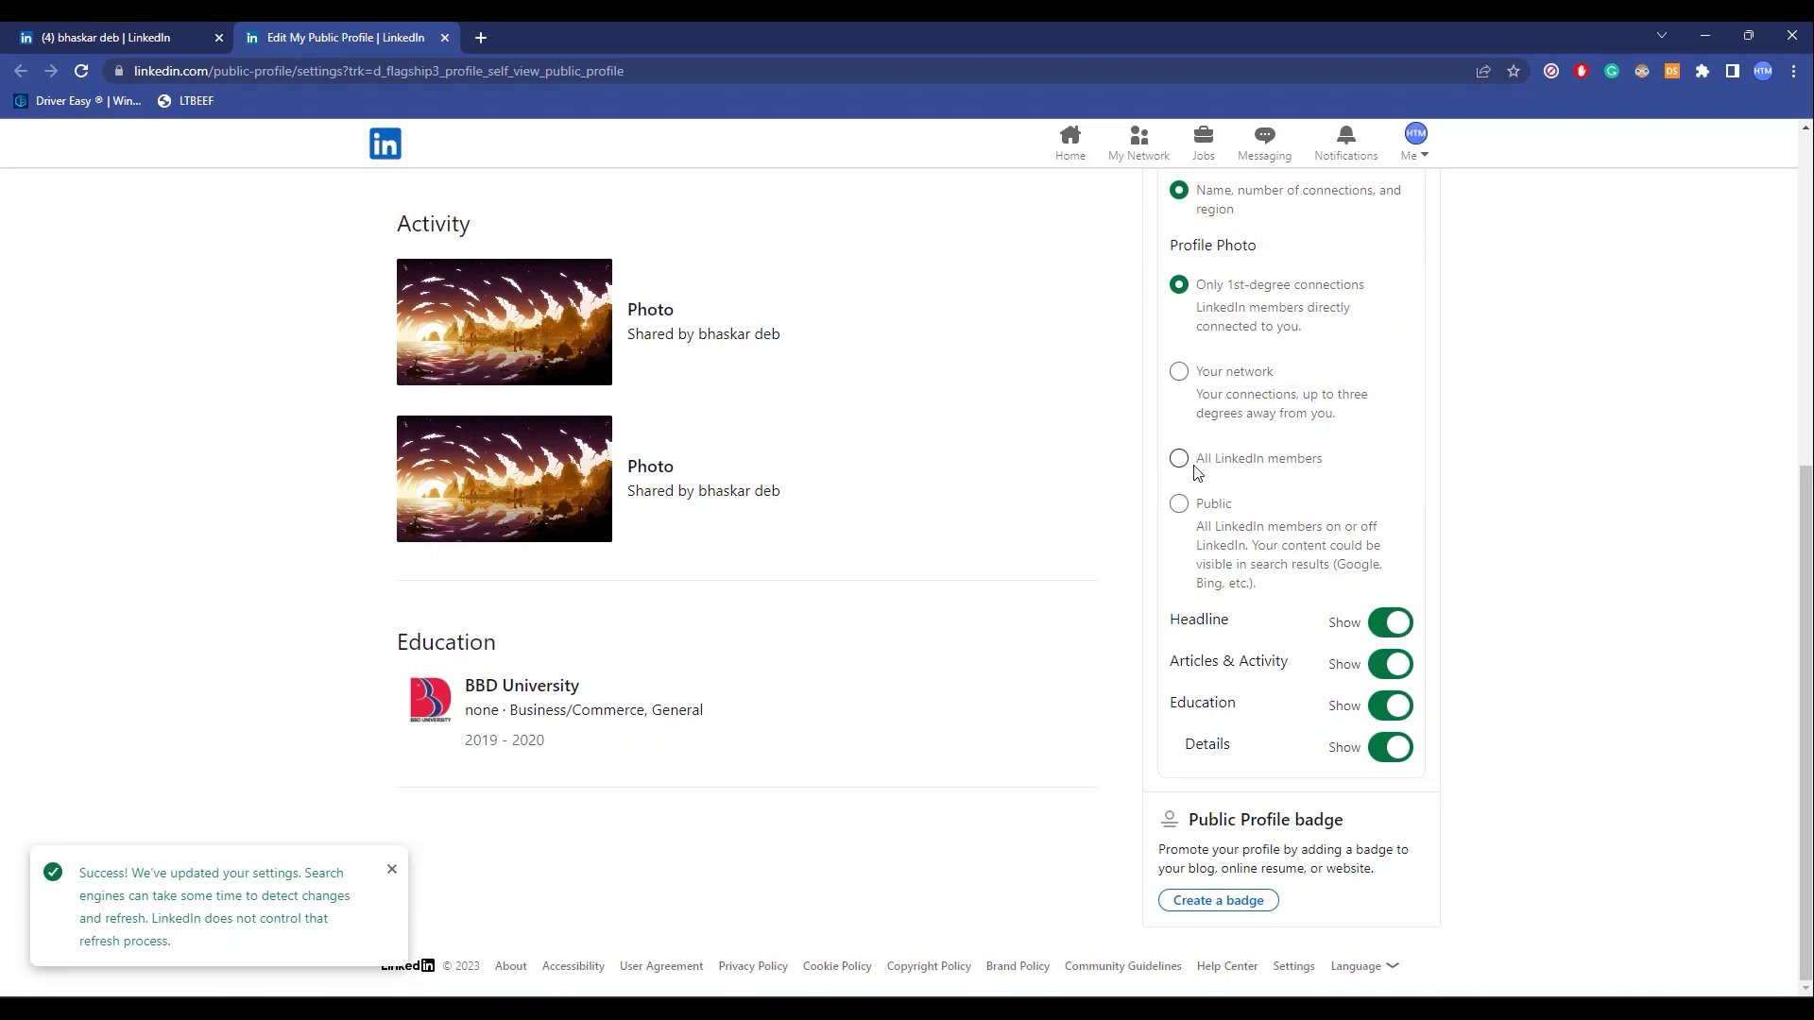
left_click(1179, 458)
double_click(1212, 505)
left_click(1270, 579)
scroll(1228, 453, "up", 3)
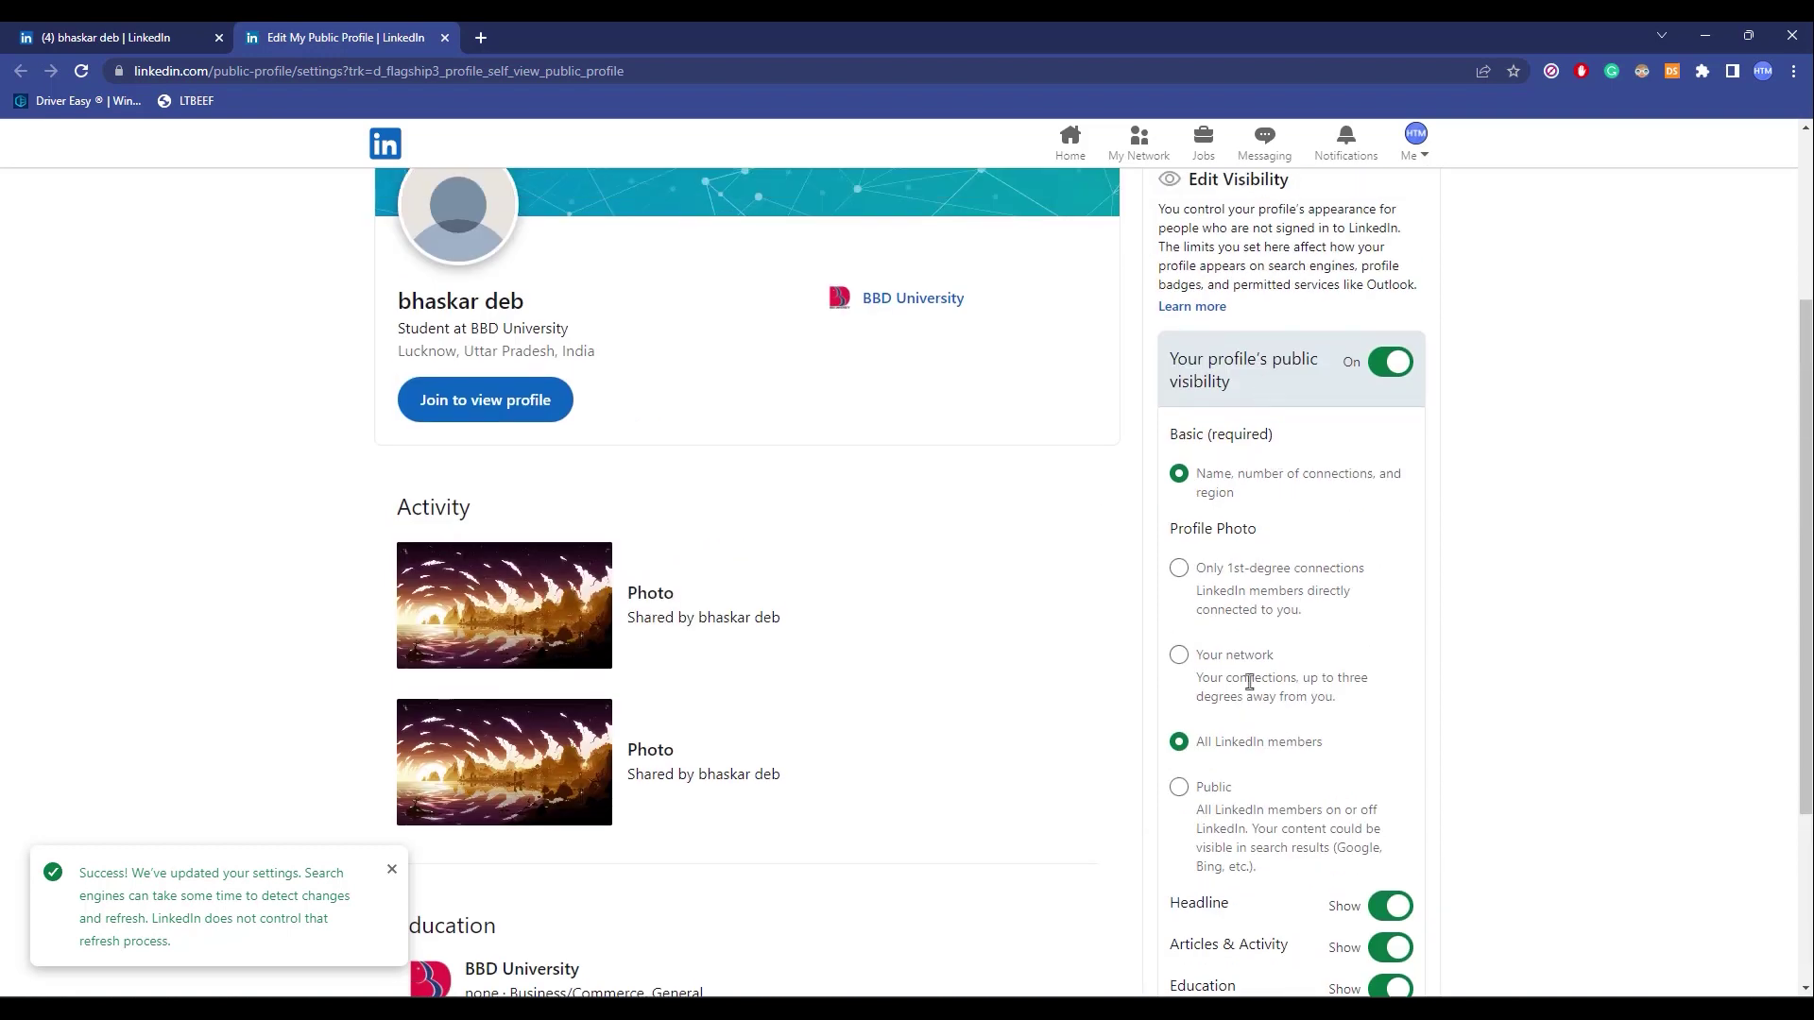
scroll(1228, 638, "down", 3)
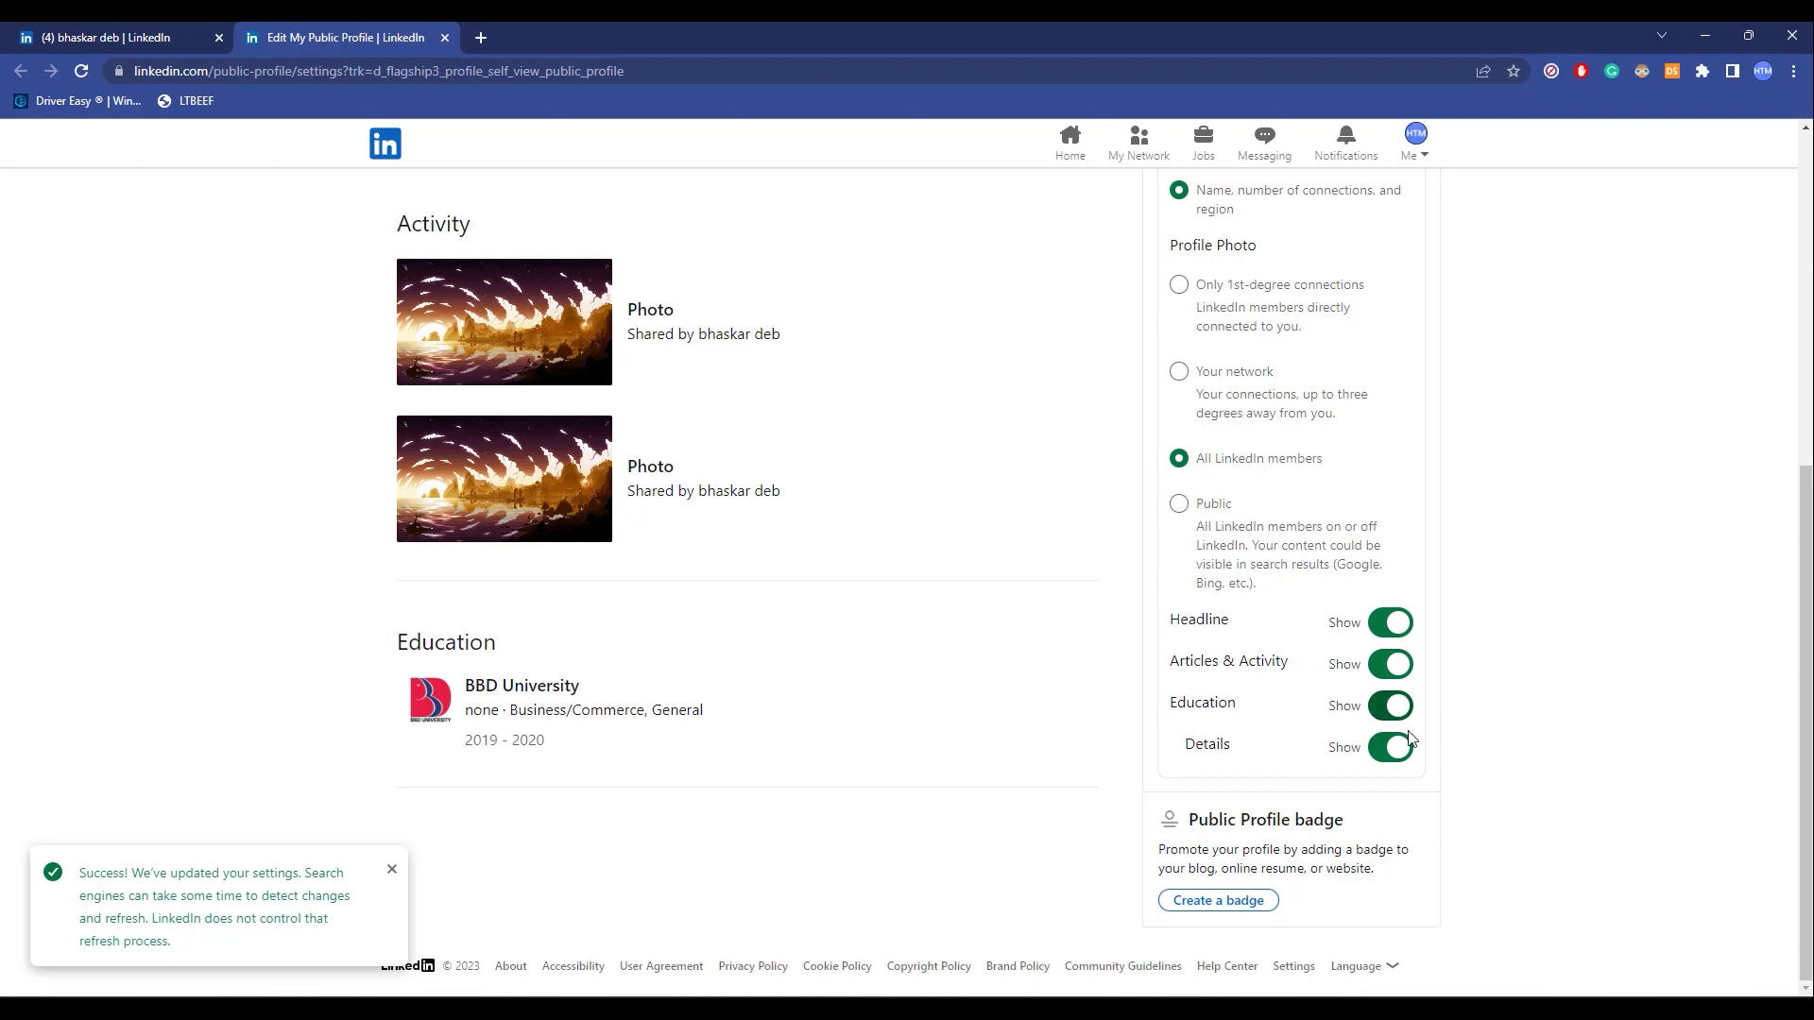
left_click(1390, 703)
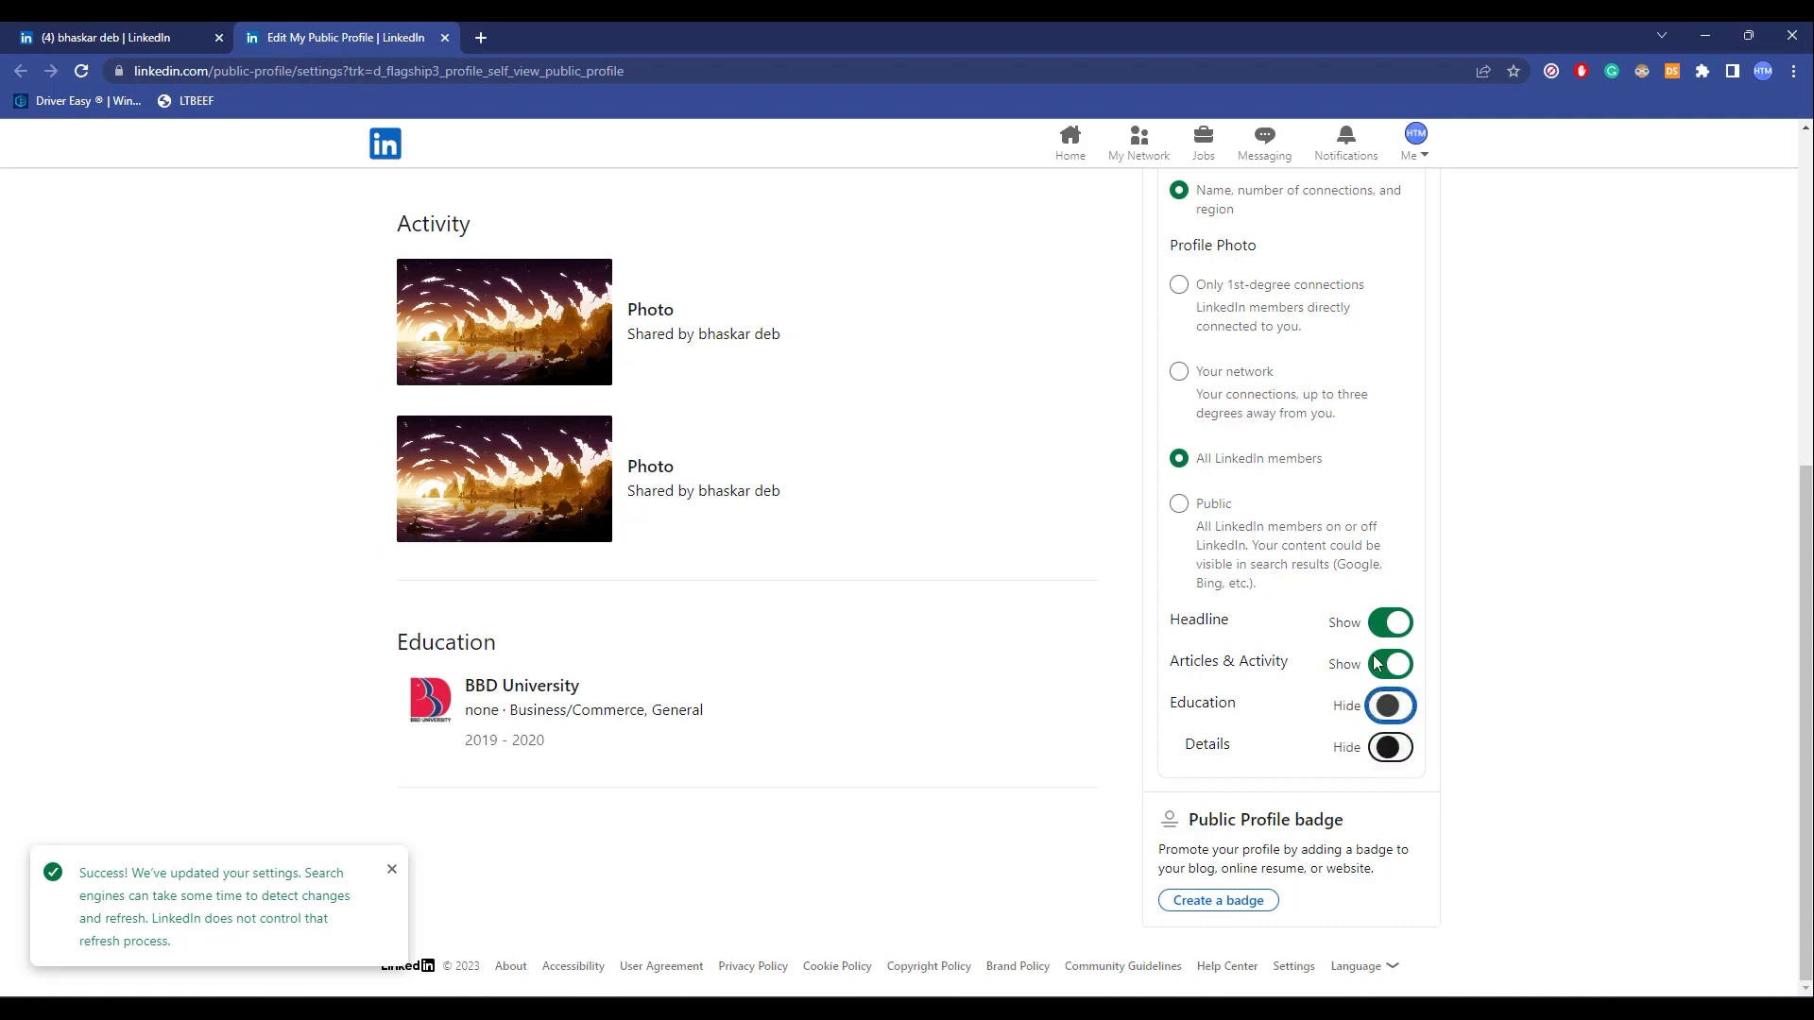
left_click(1388, 704)
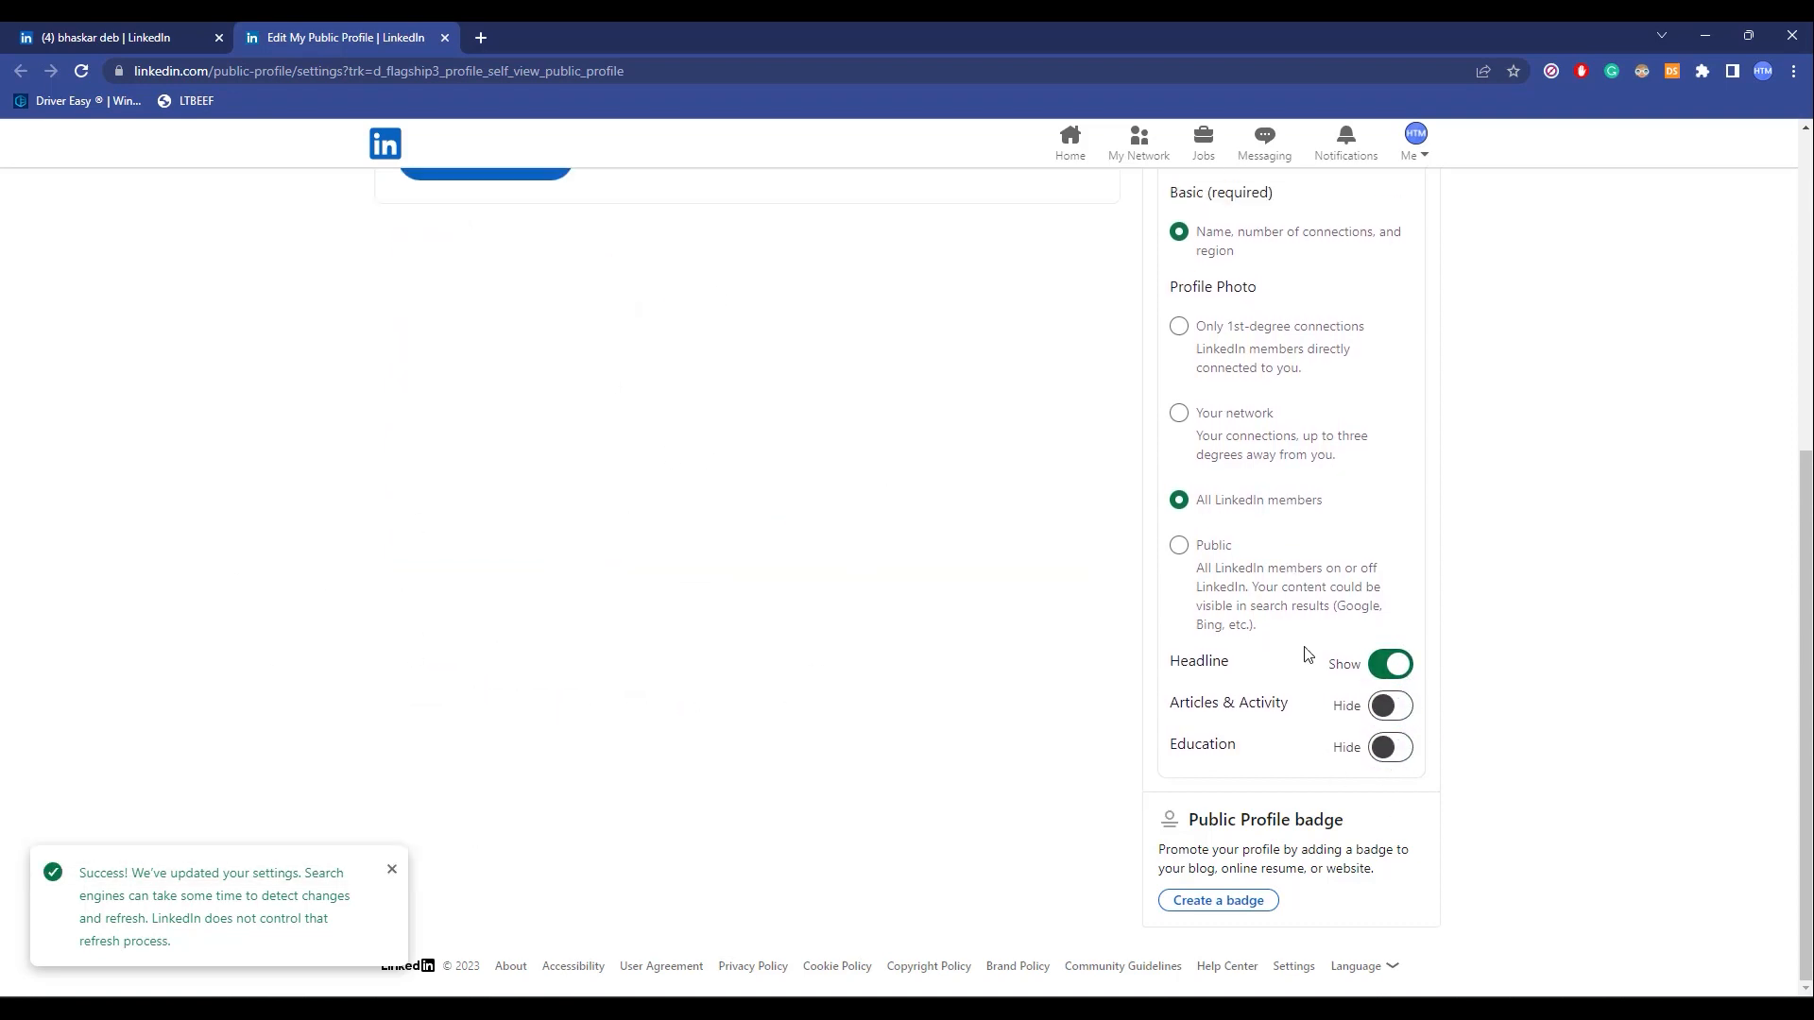
left_click(1390, 663)
left_click(1386, 705)
left_click(1386, 704)
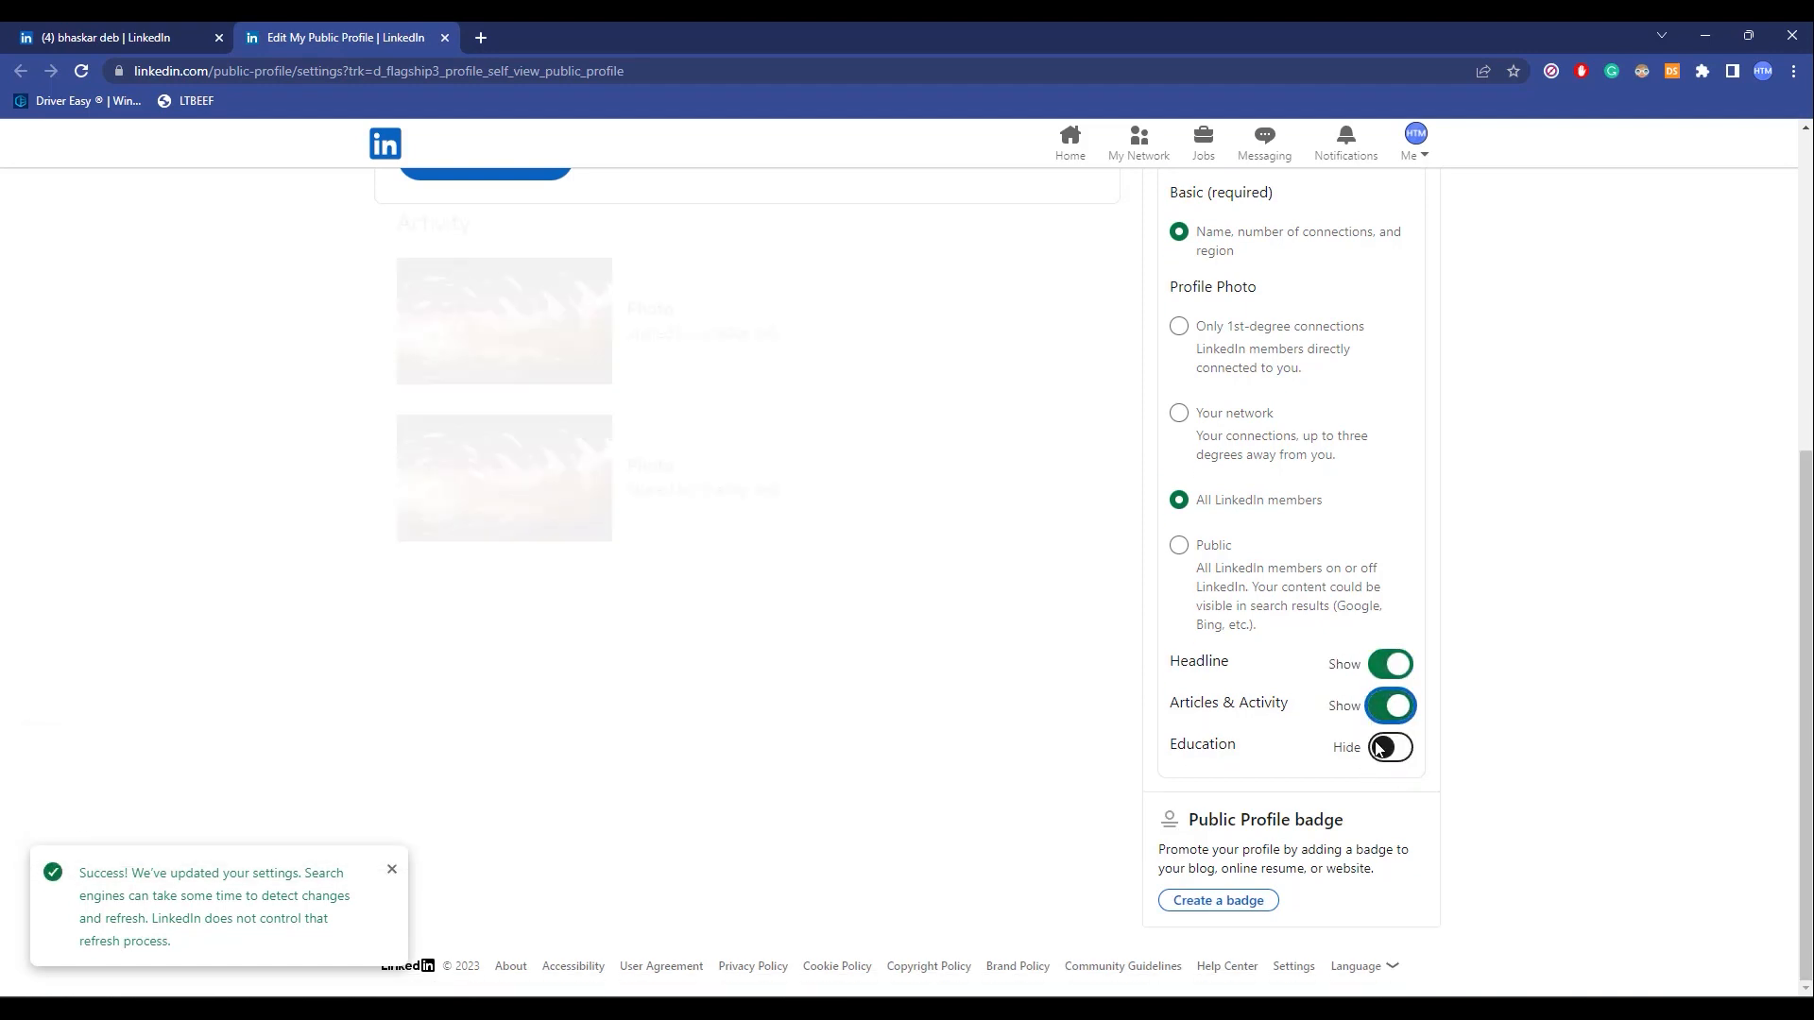
left_click(1389, 748)
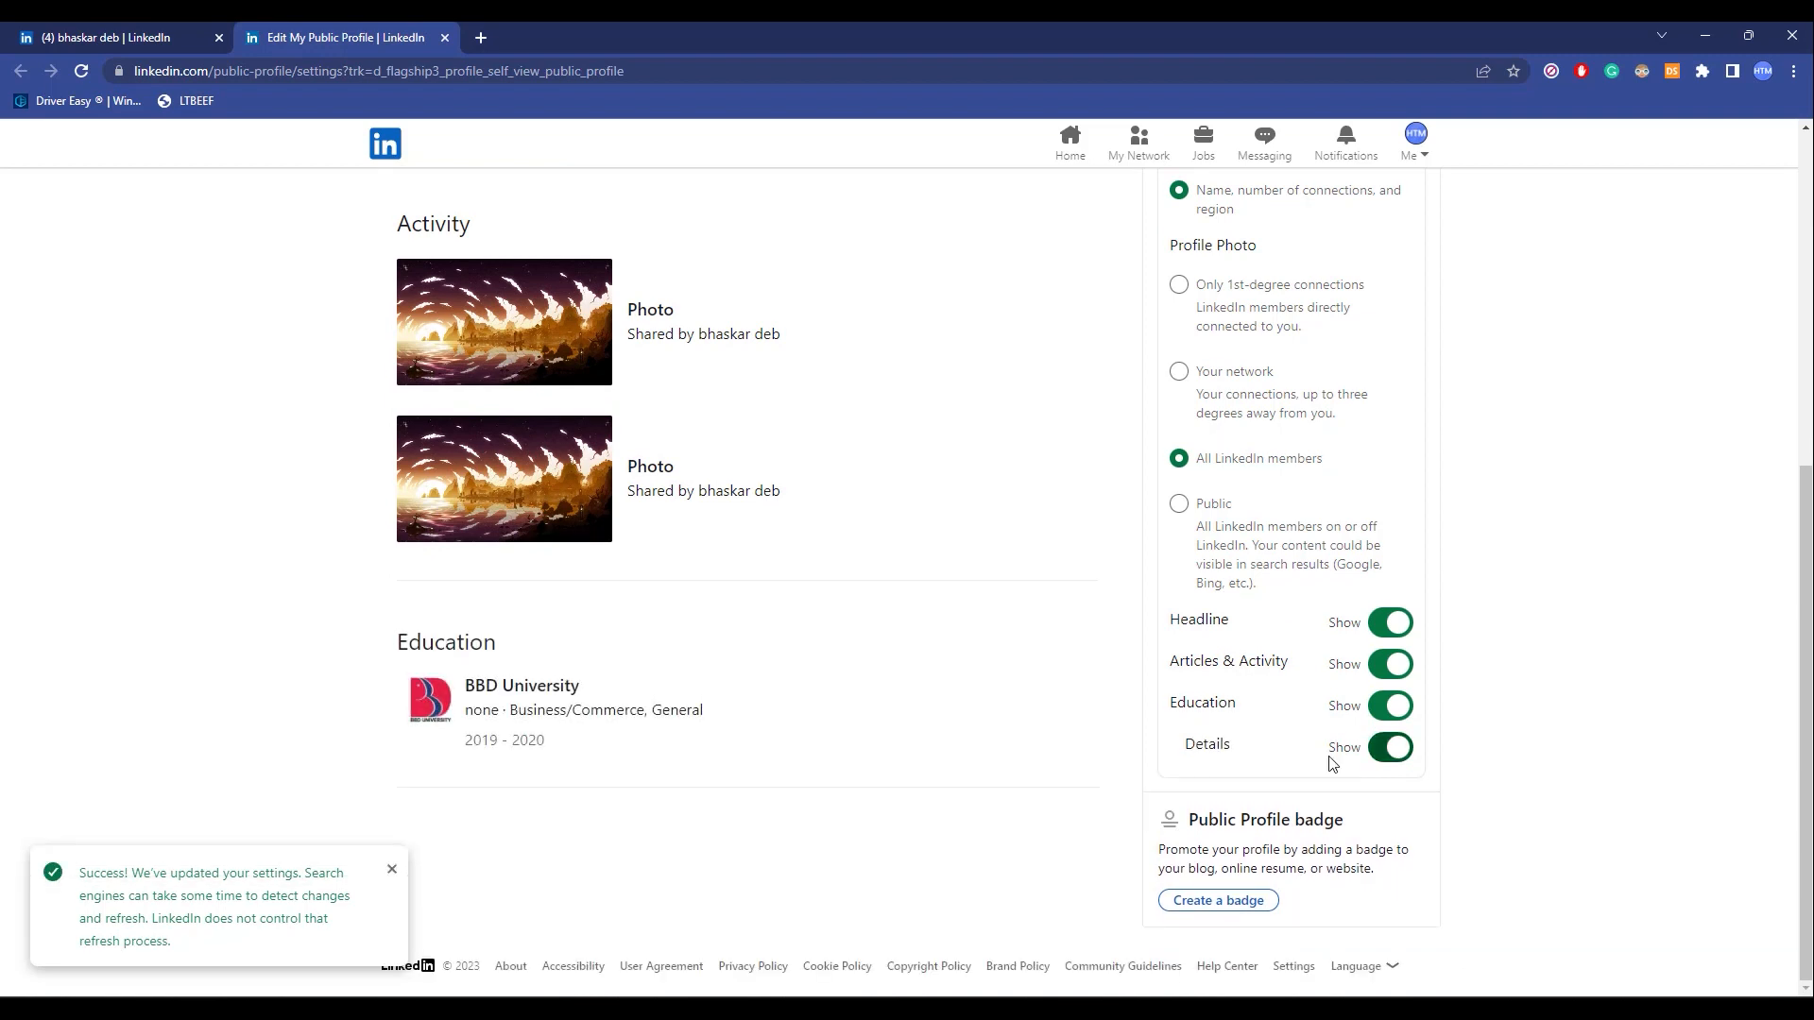
scroll(1141, 651, "up", 3)
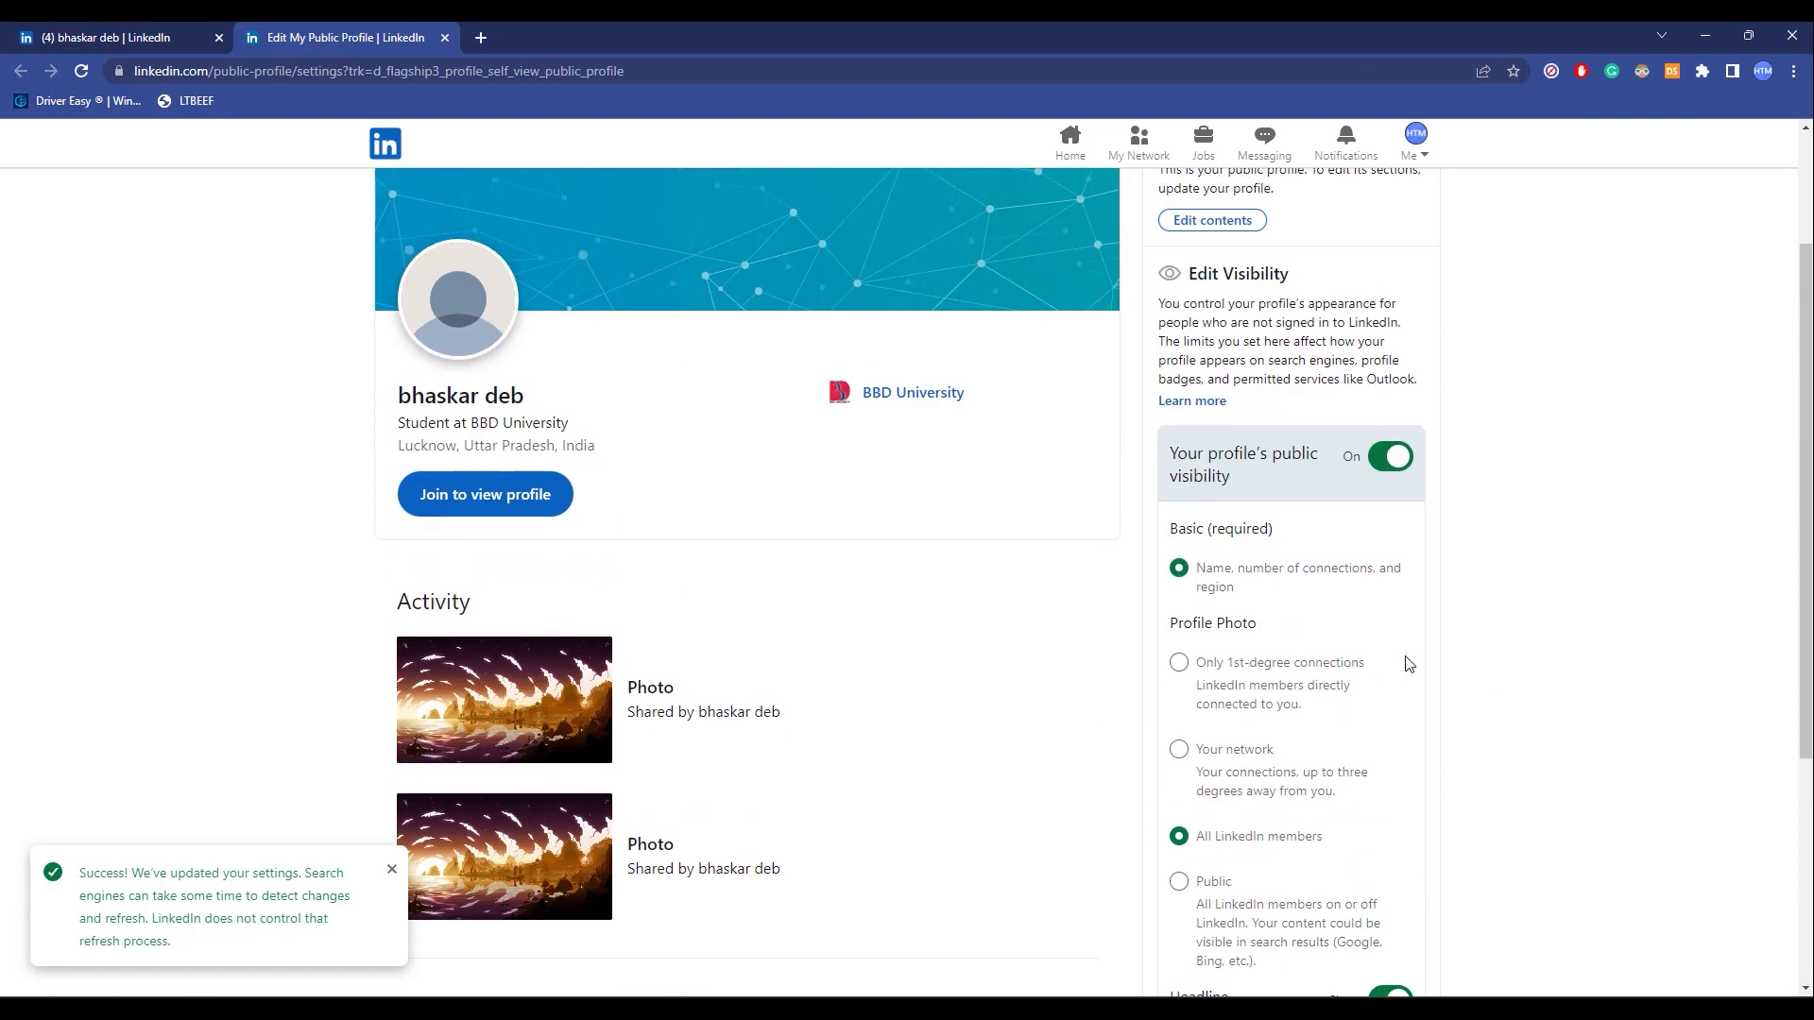